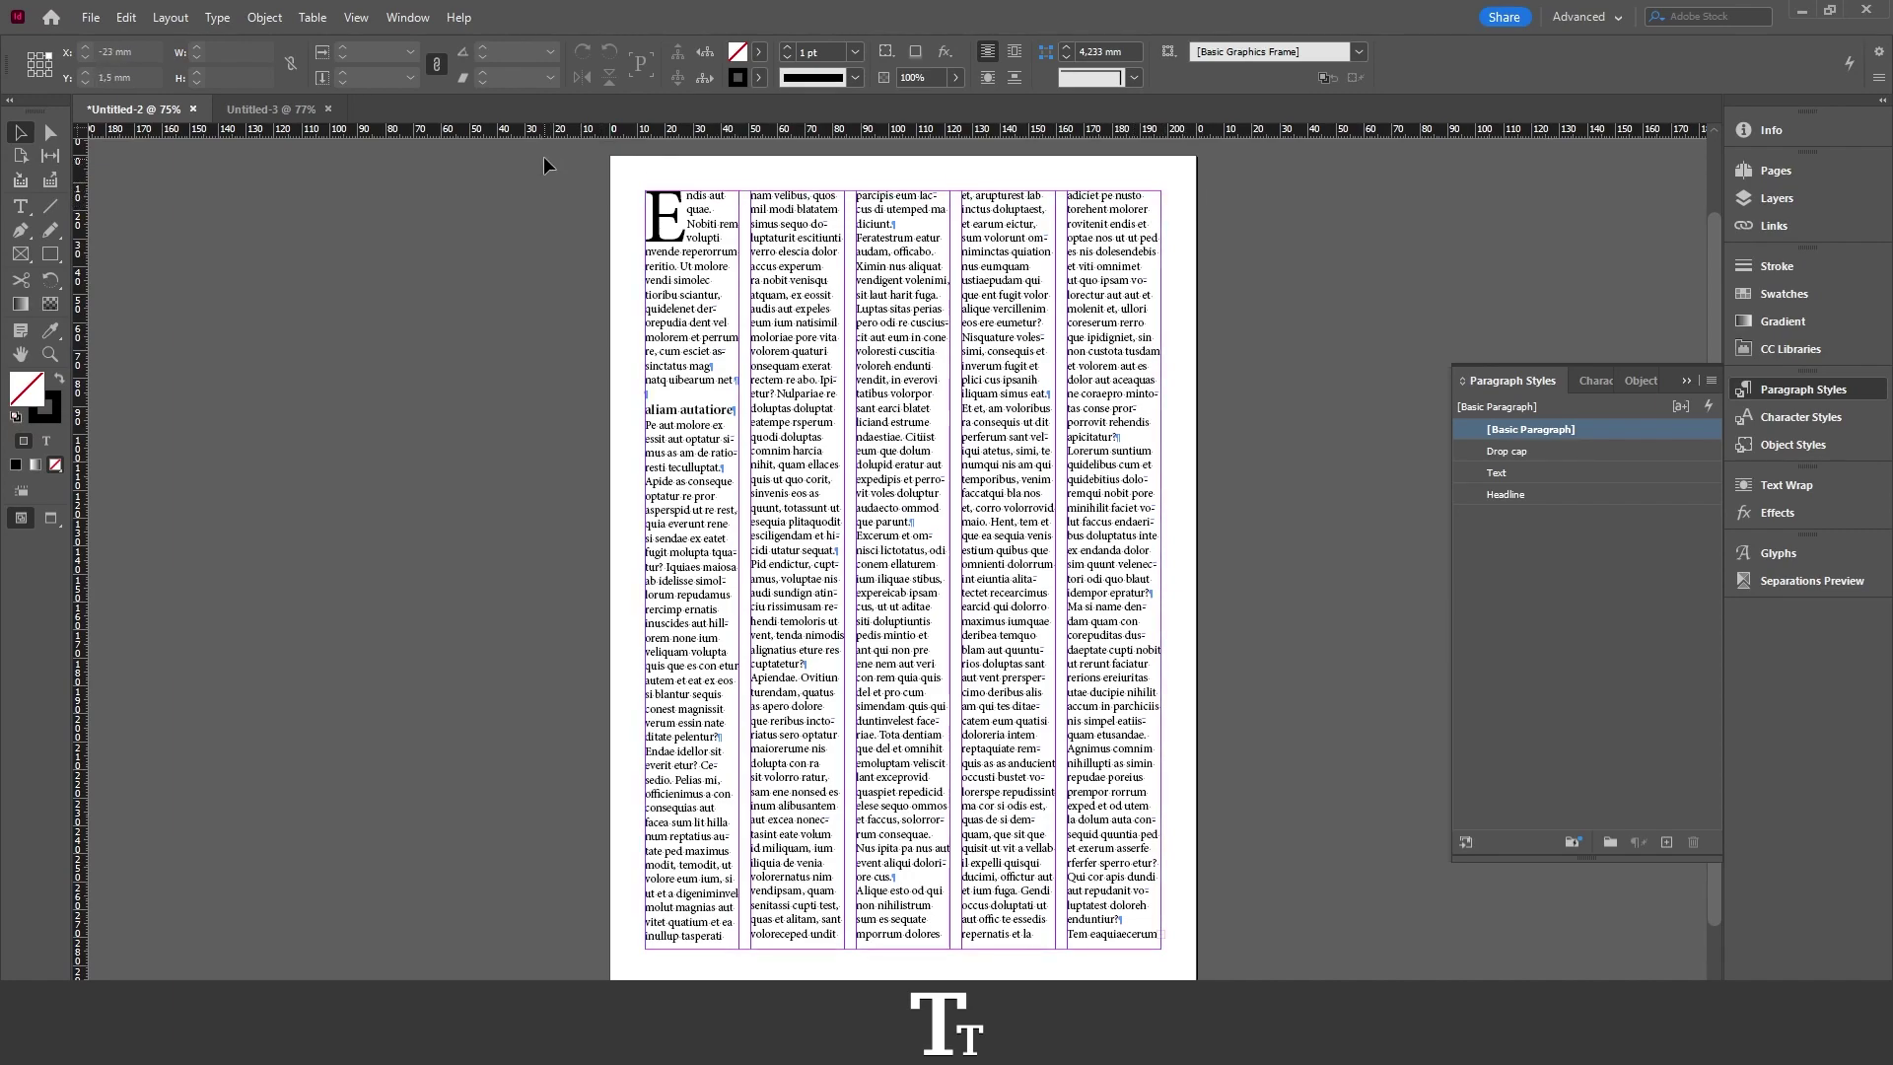
Review the current document's character, object and paragraph style lists
{"action": "left_click_drag", "start_coordinate": [1247, 453], "coordinate": [1244, 449]}
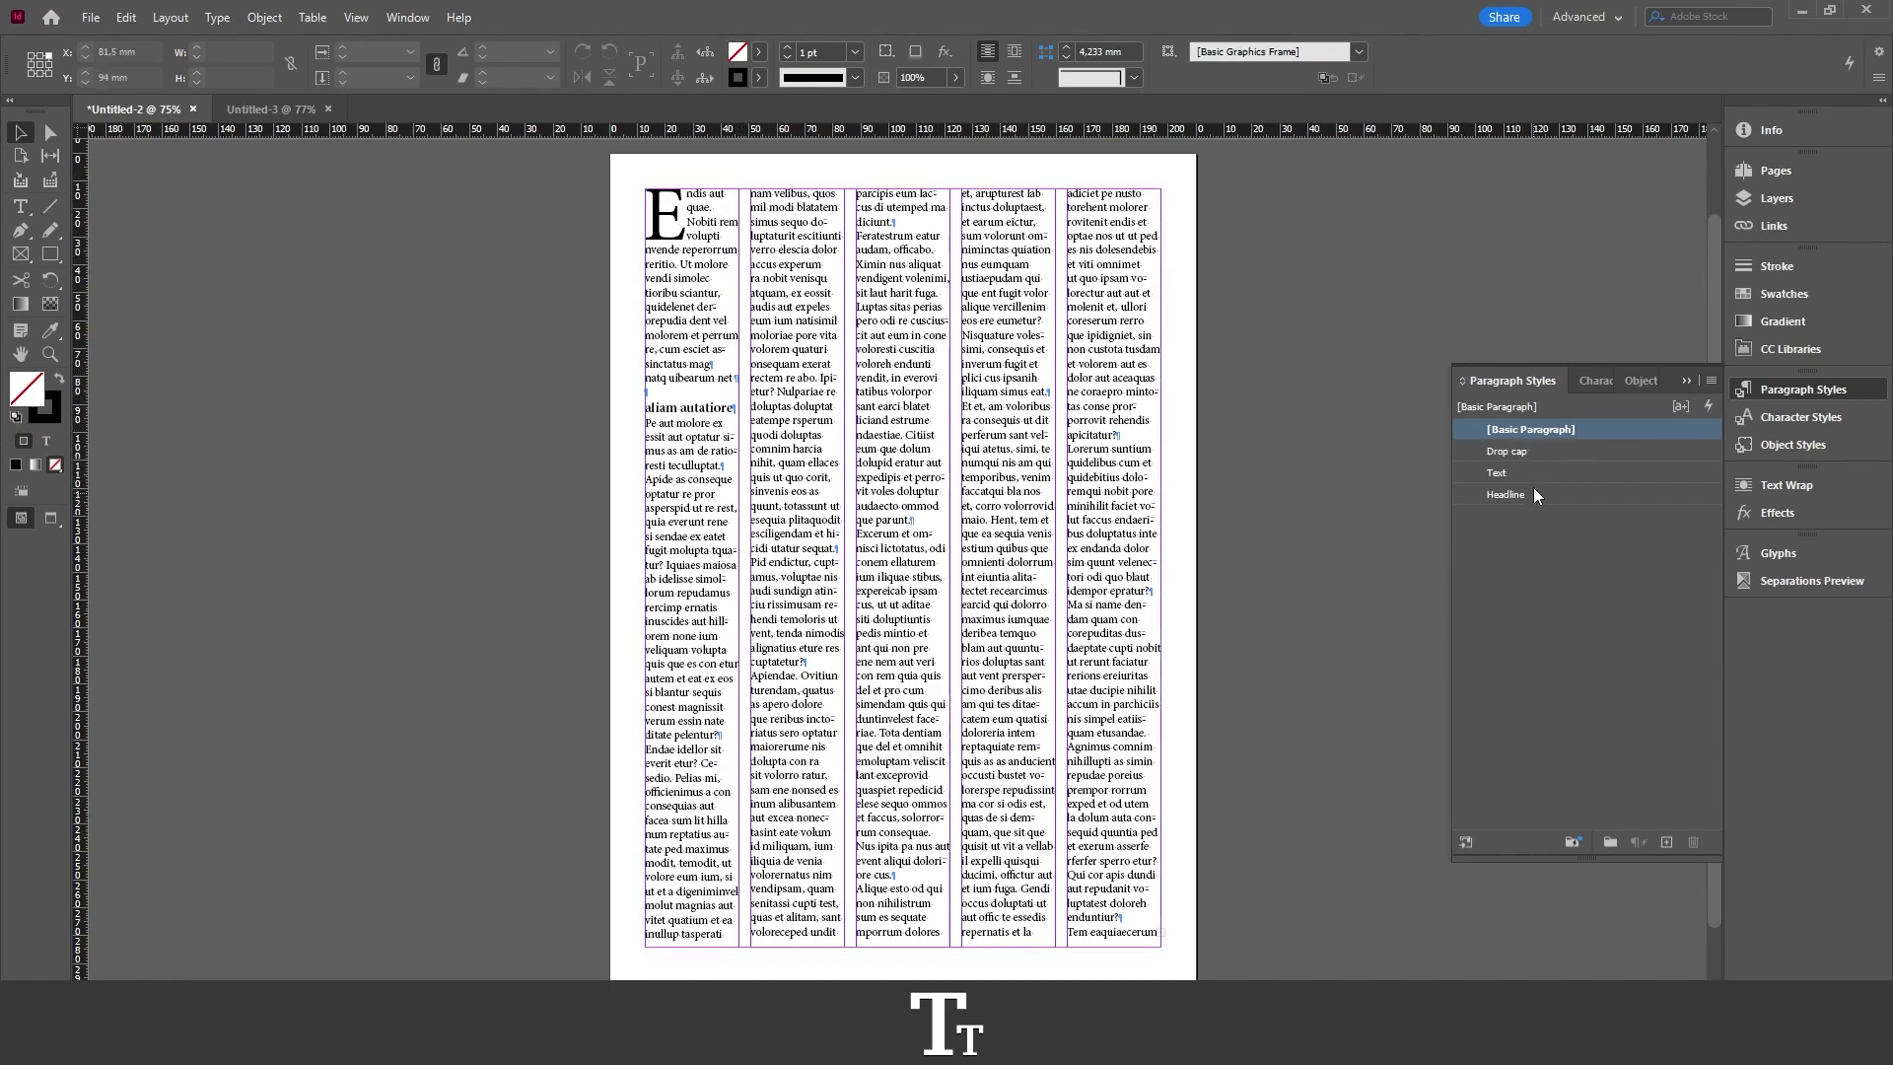
{"action": "left_click", "coordinate": [1592, 382]}
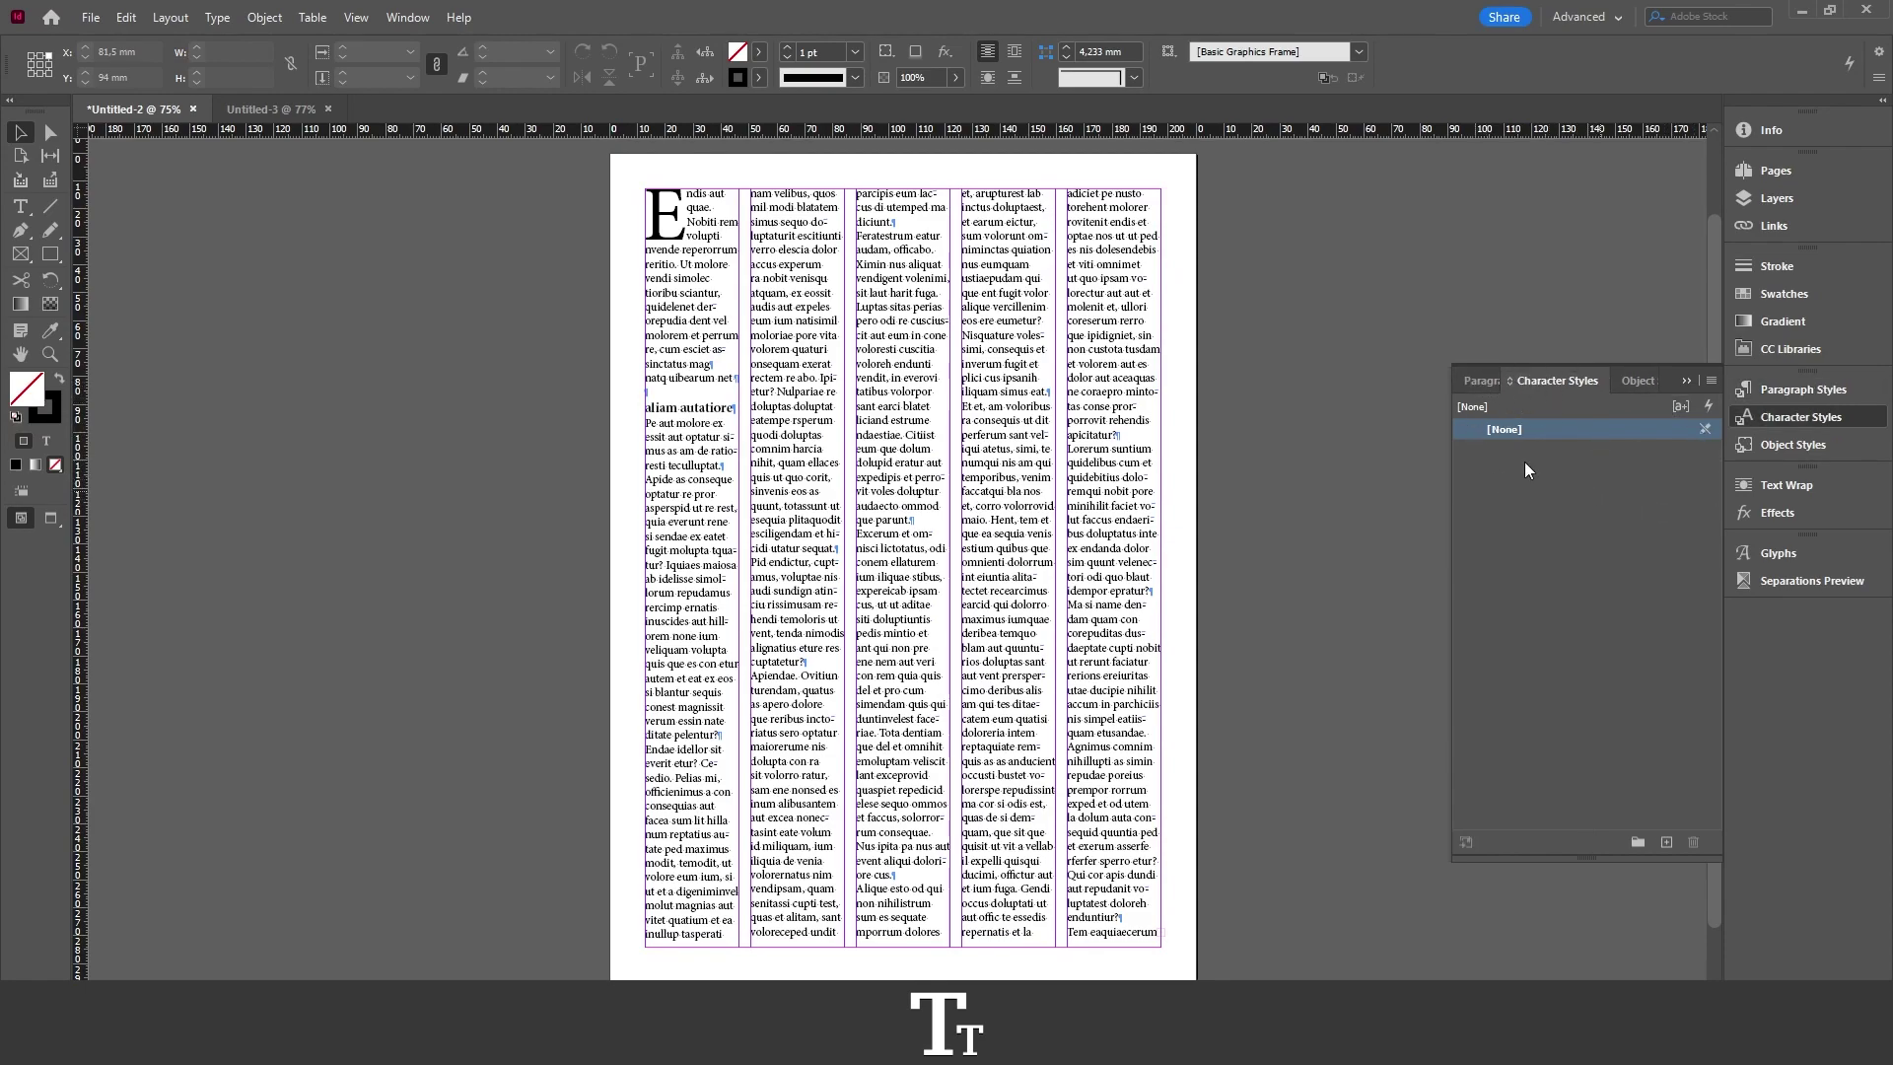
{"action": "left_click", "coordinate": [1634, 391]}
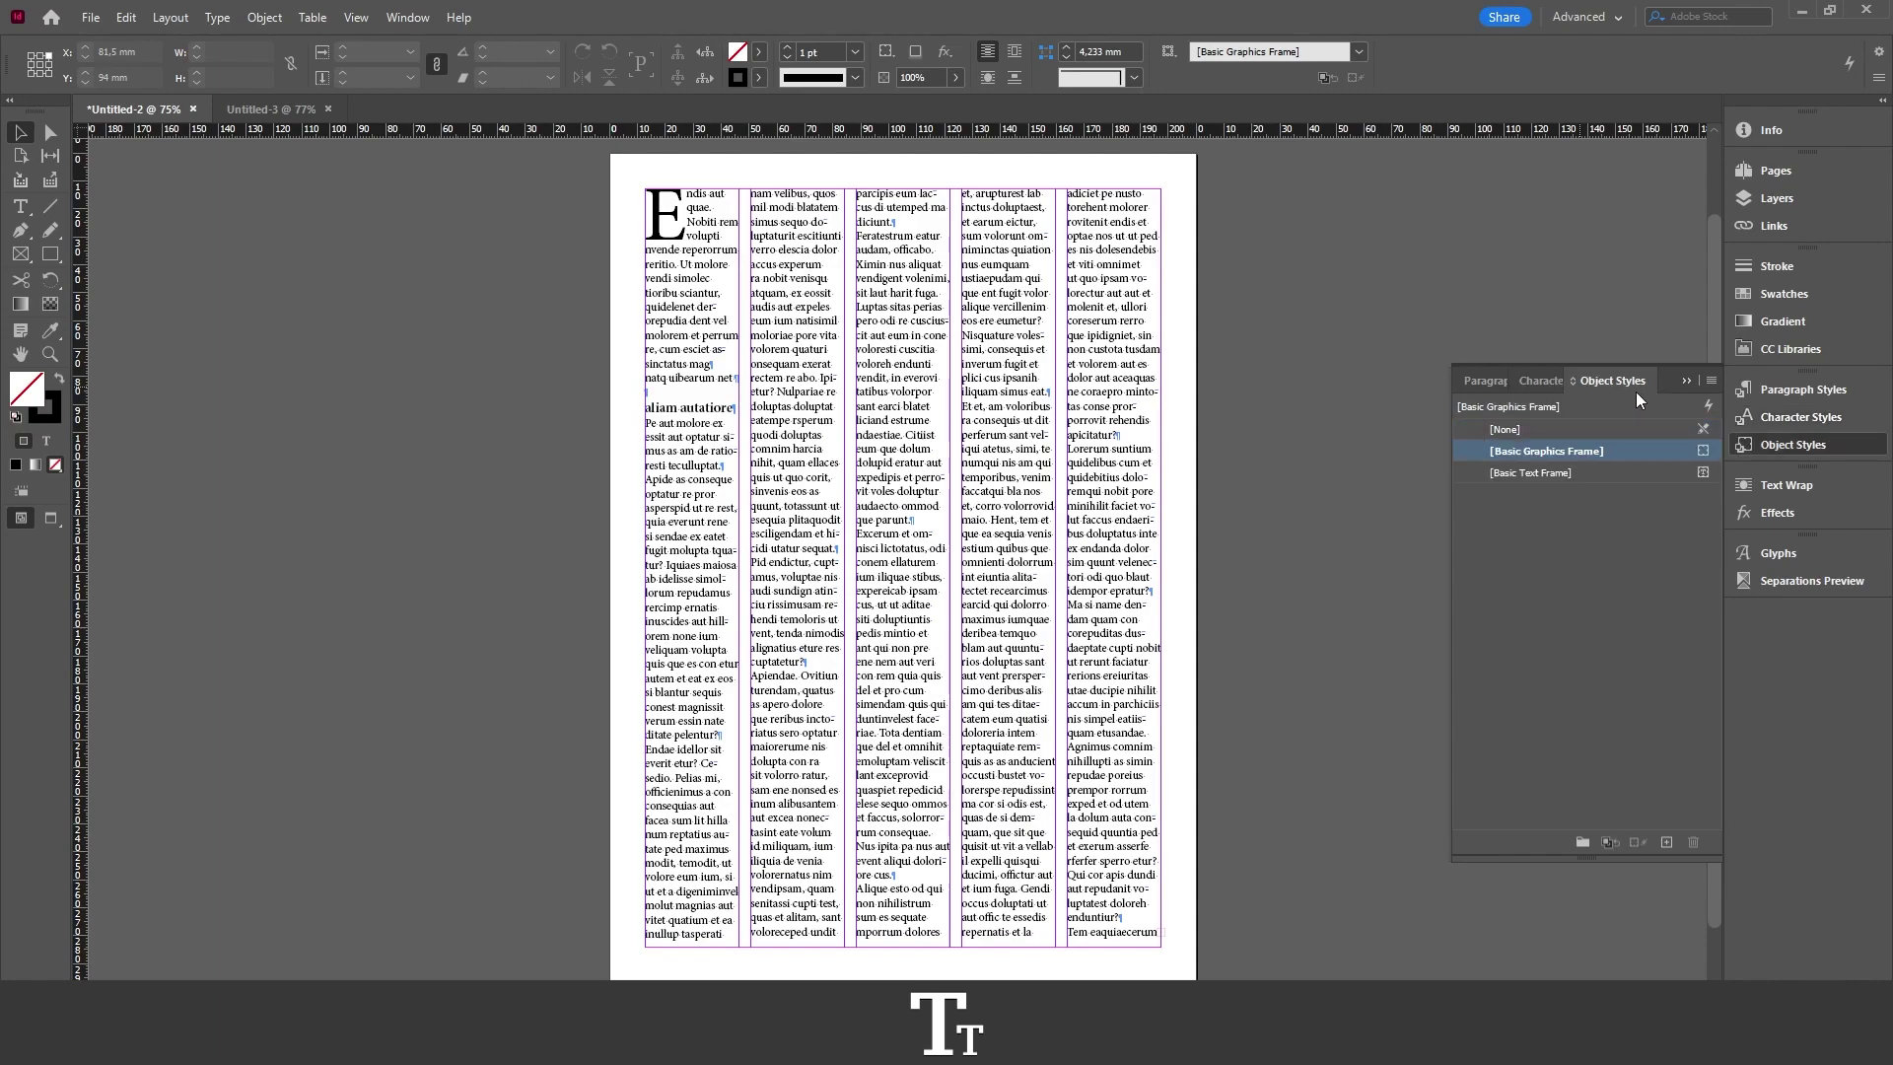
{"action": "left_click", "coordinate": [1481, 383]}
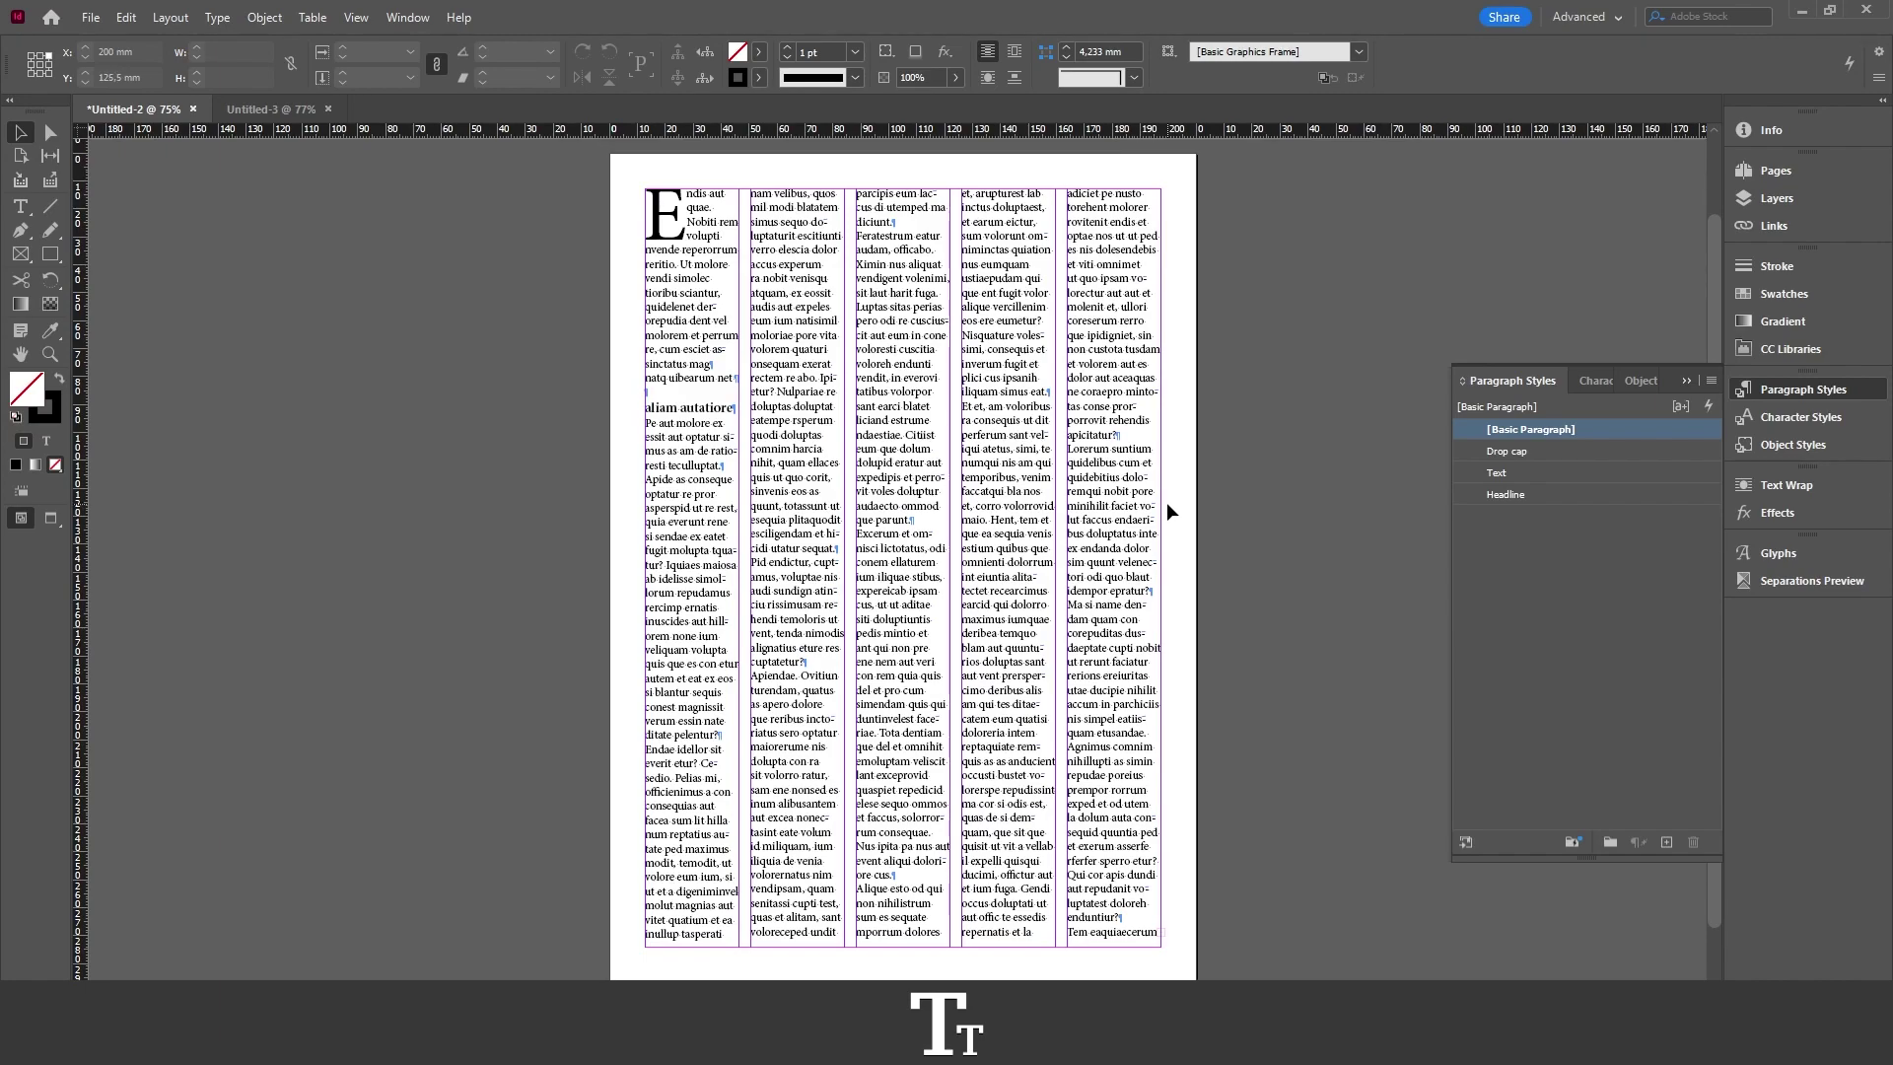
Create a new blank A4 document, Untitled-4, with default settings
{"action": "left_click", "coordinate": [91, 20]}
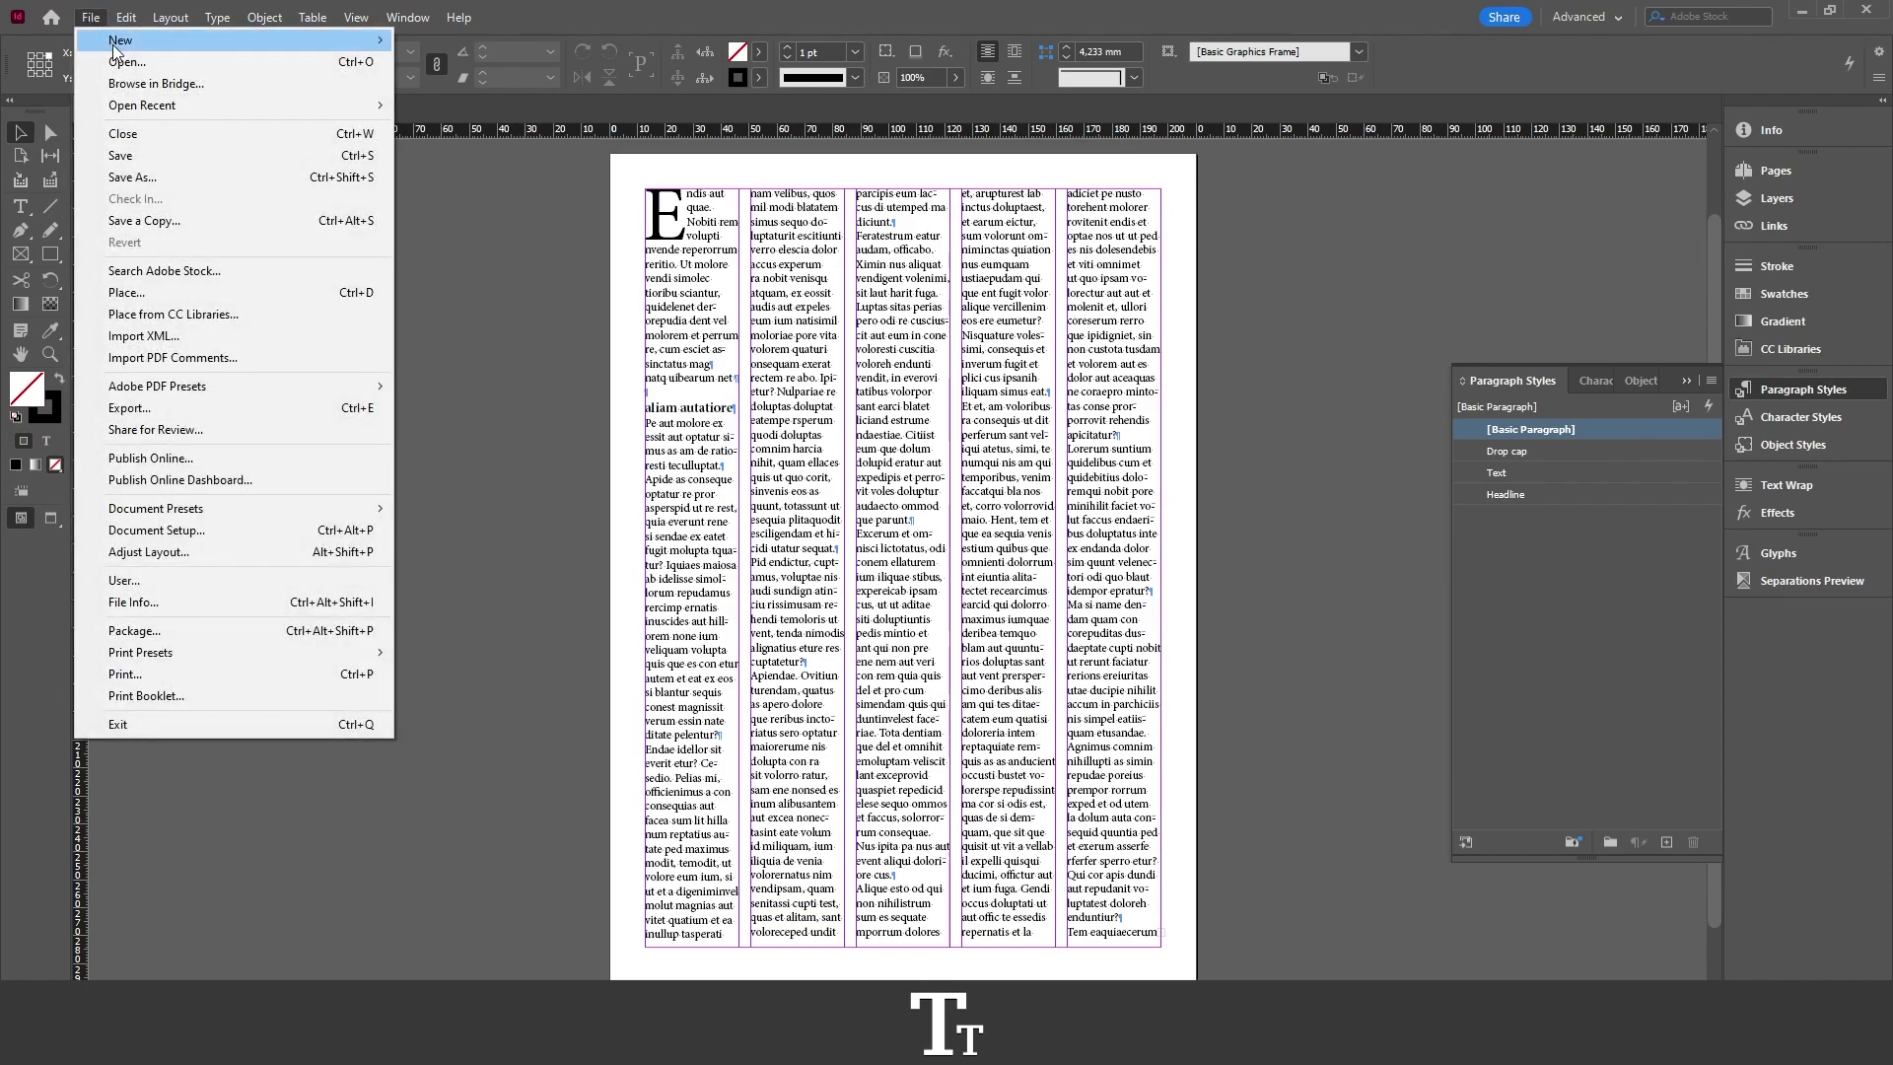
{"action": "mouse_move", "coordinate": [114, 44]}
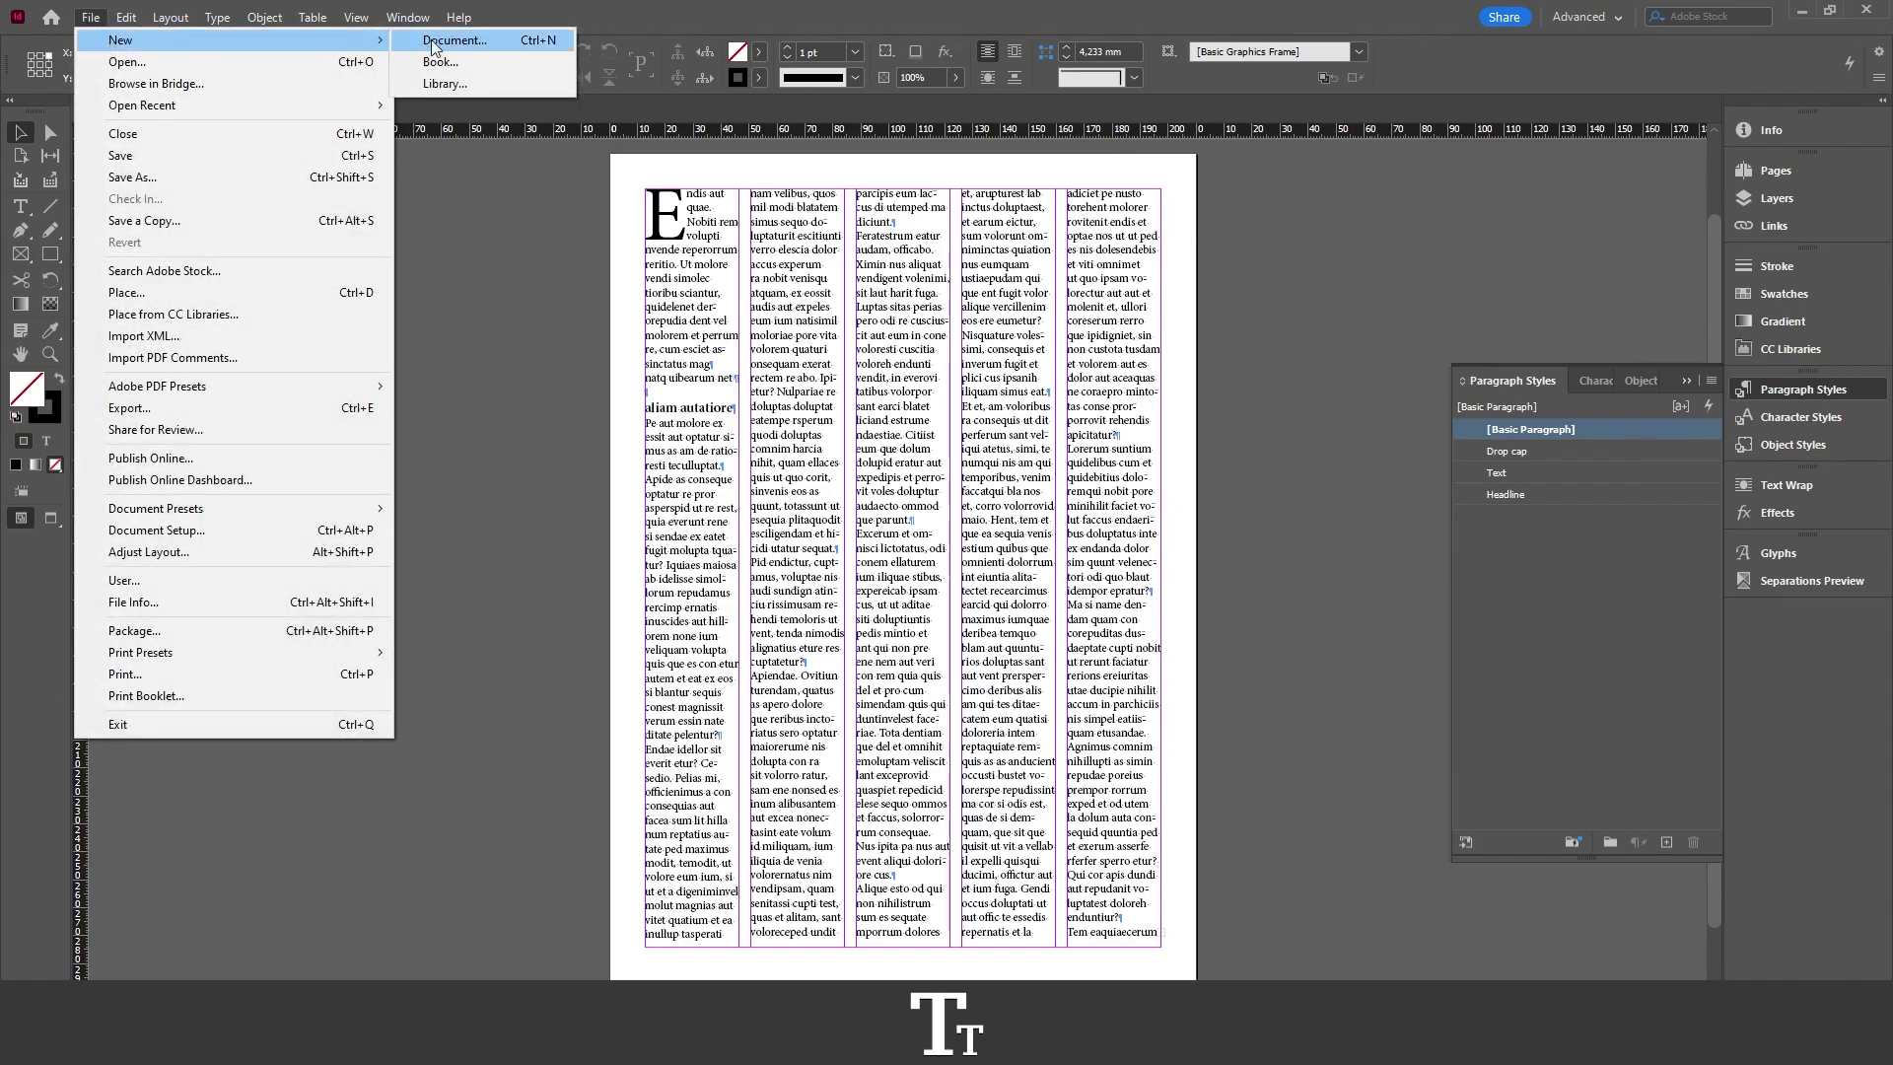
{"action": "left_click", "coordinate": [525, 38]}
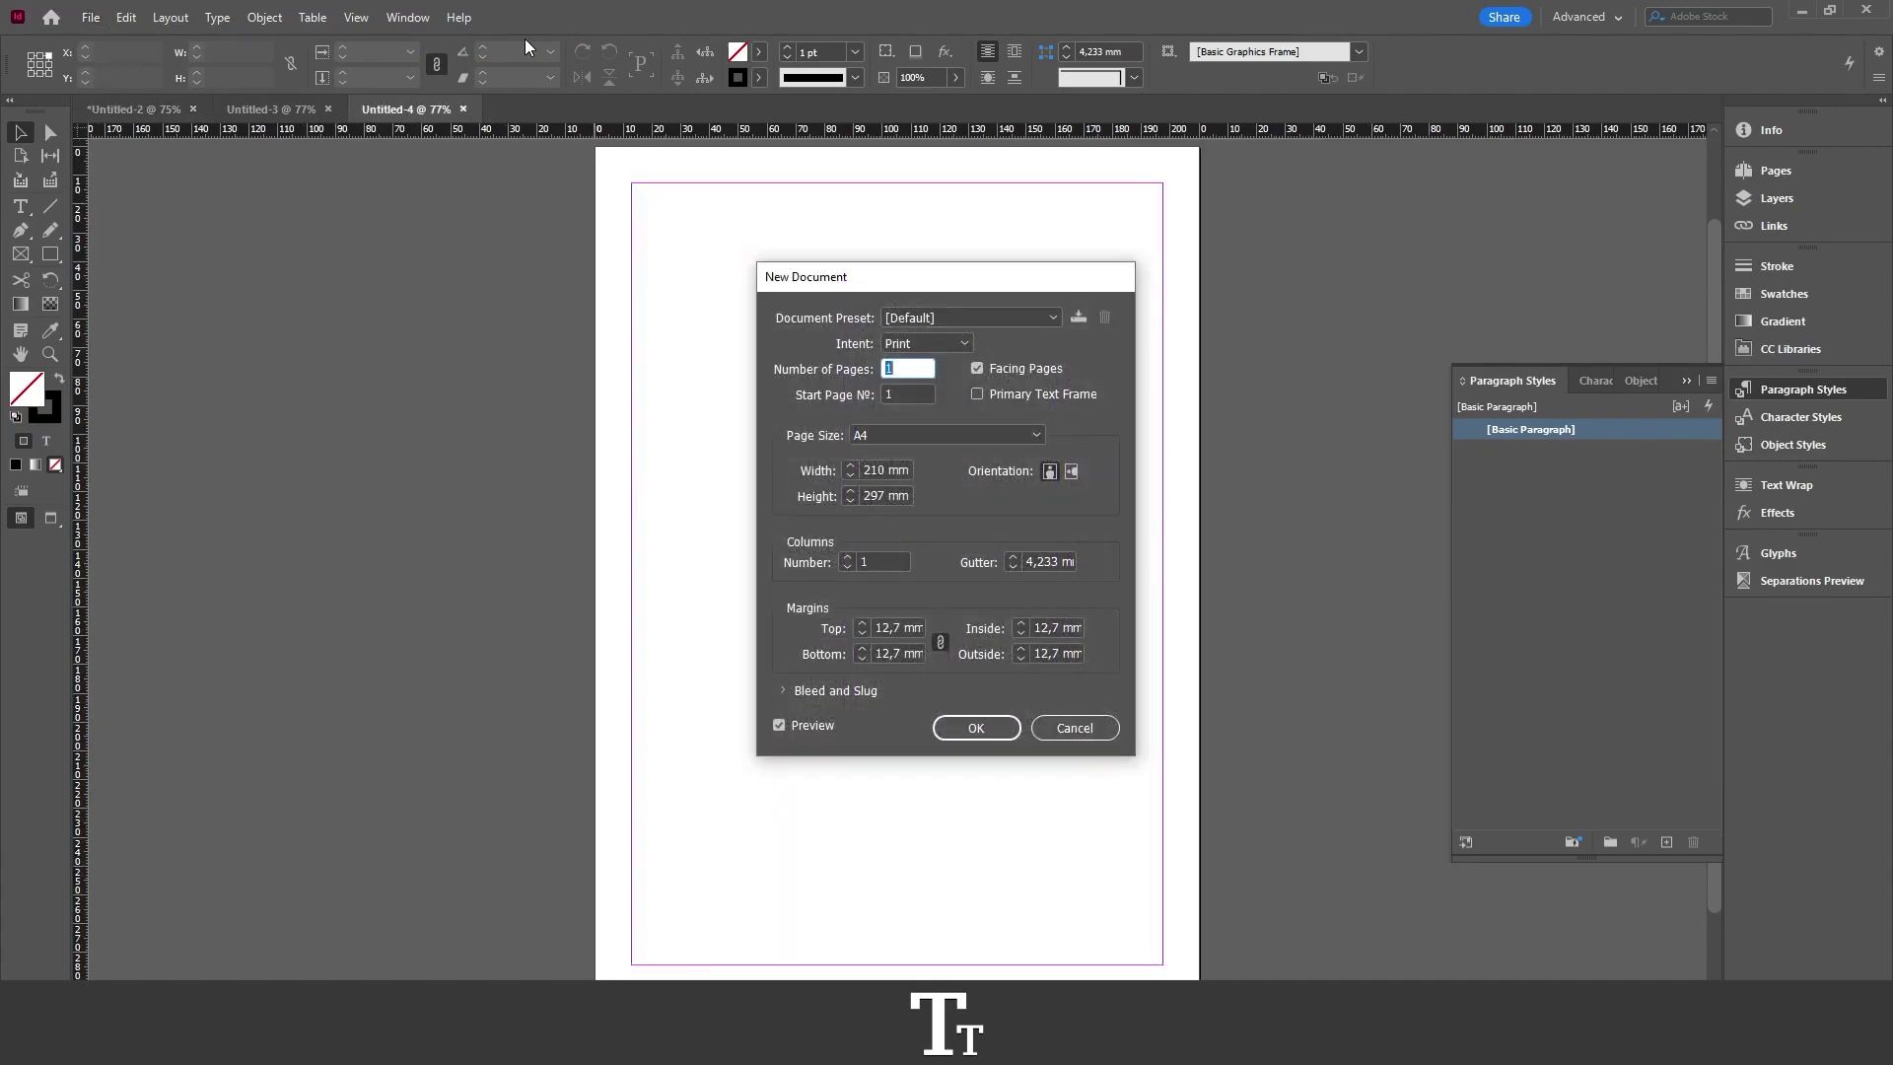
{"action": "left_click", "coordinate": [977, 727]}
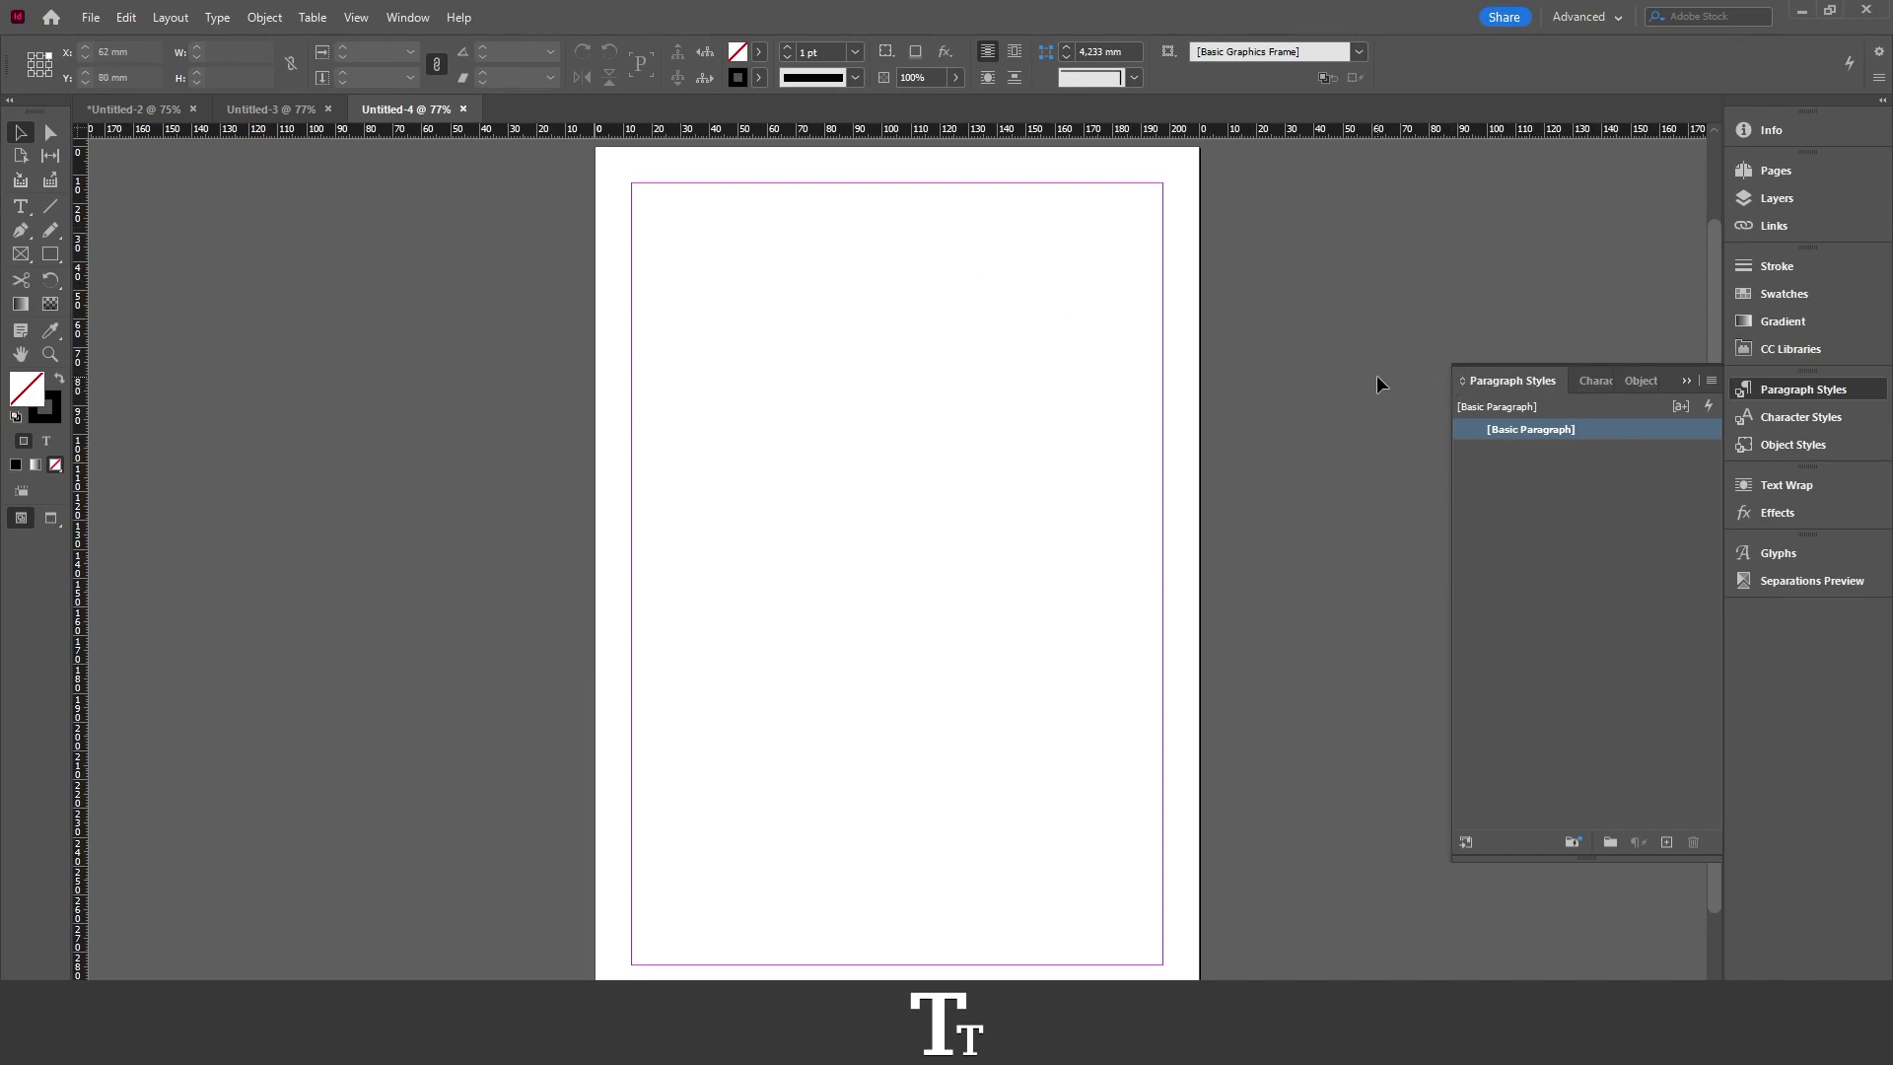
Save the Untitled-2 columned article under the name 'Style document.indd'
{"action": "left_click", "coordinate": [278, 116]}
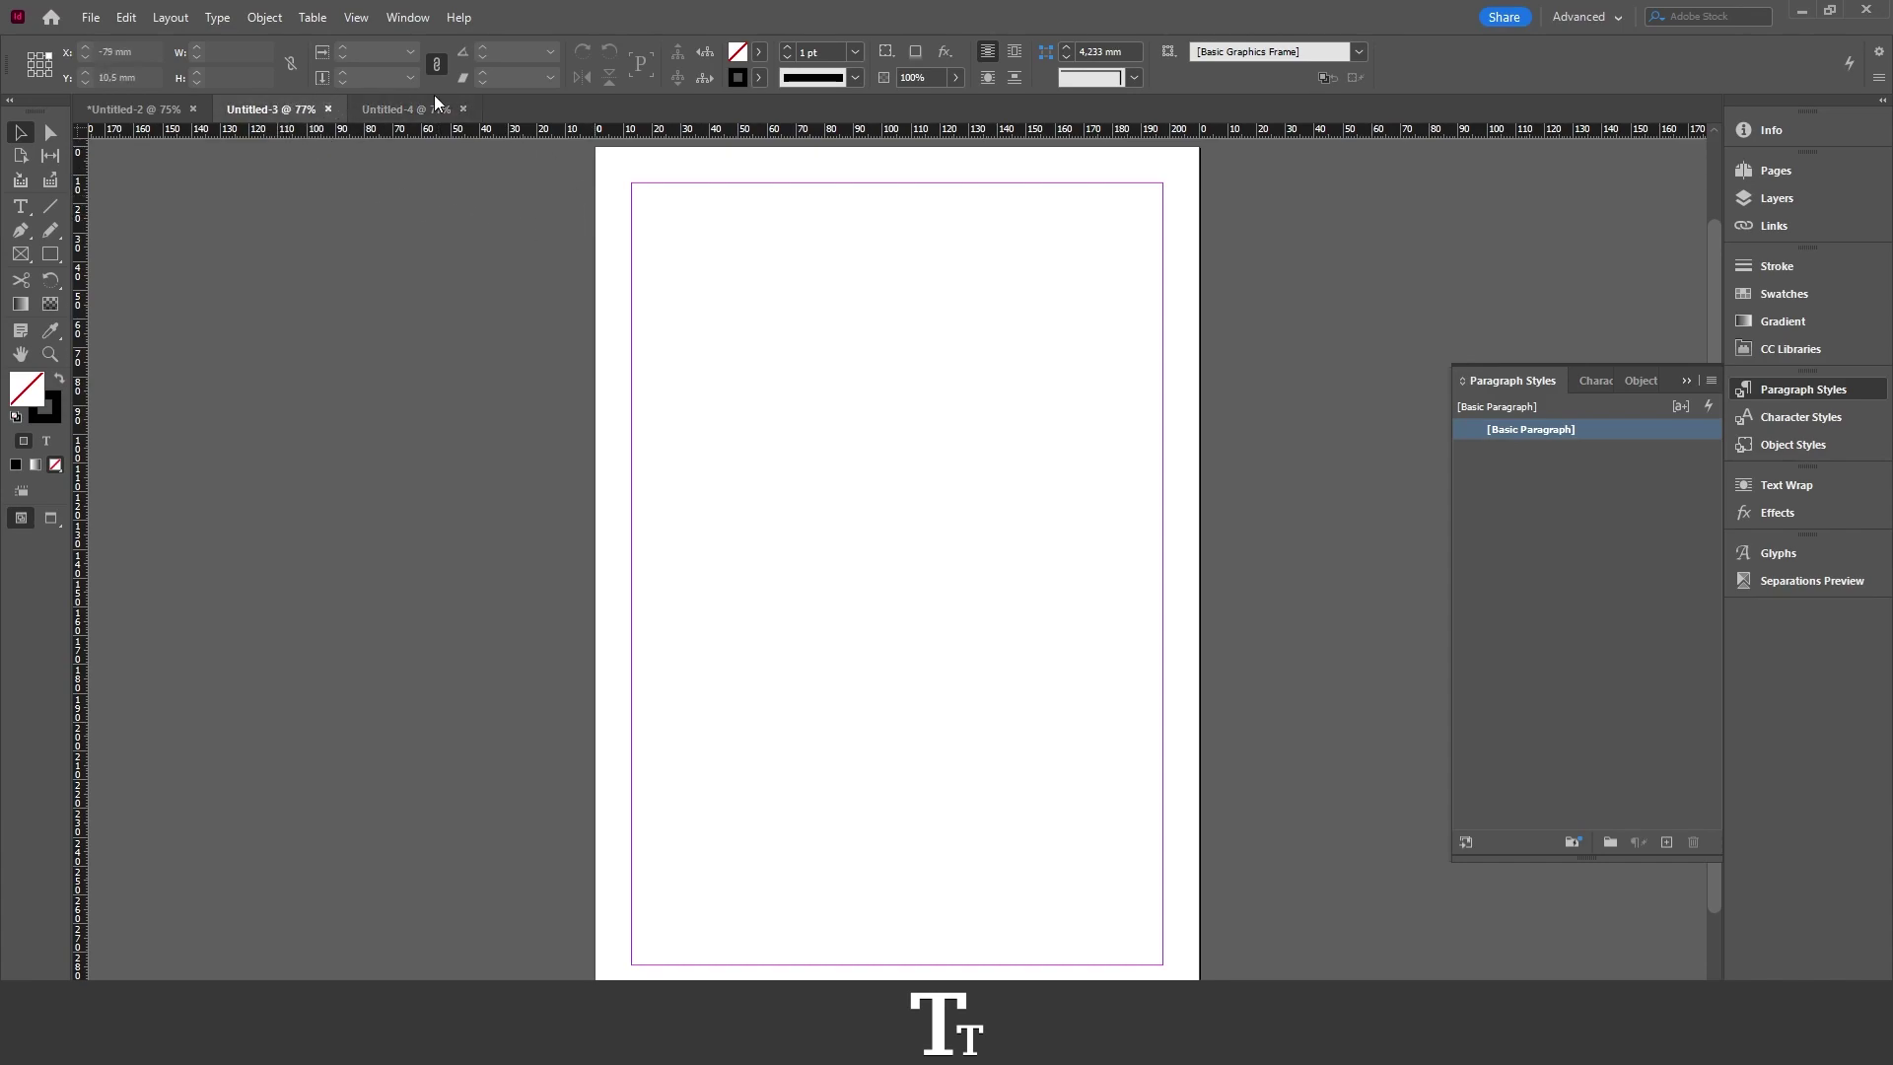
{"action": "left_click", "coordinate": [138, 110]}
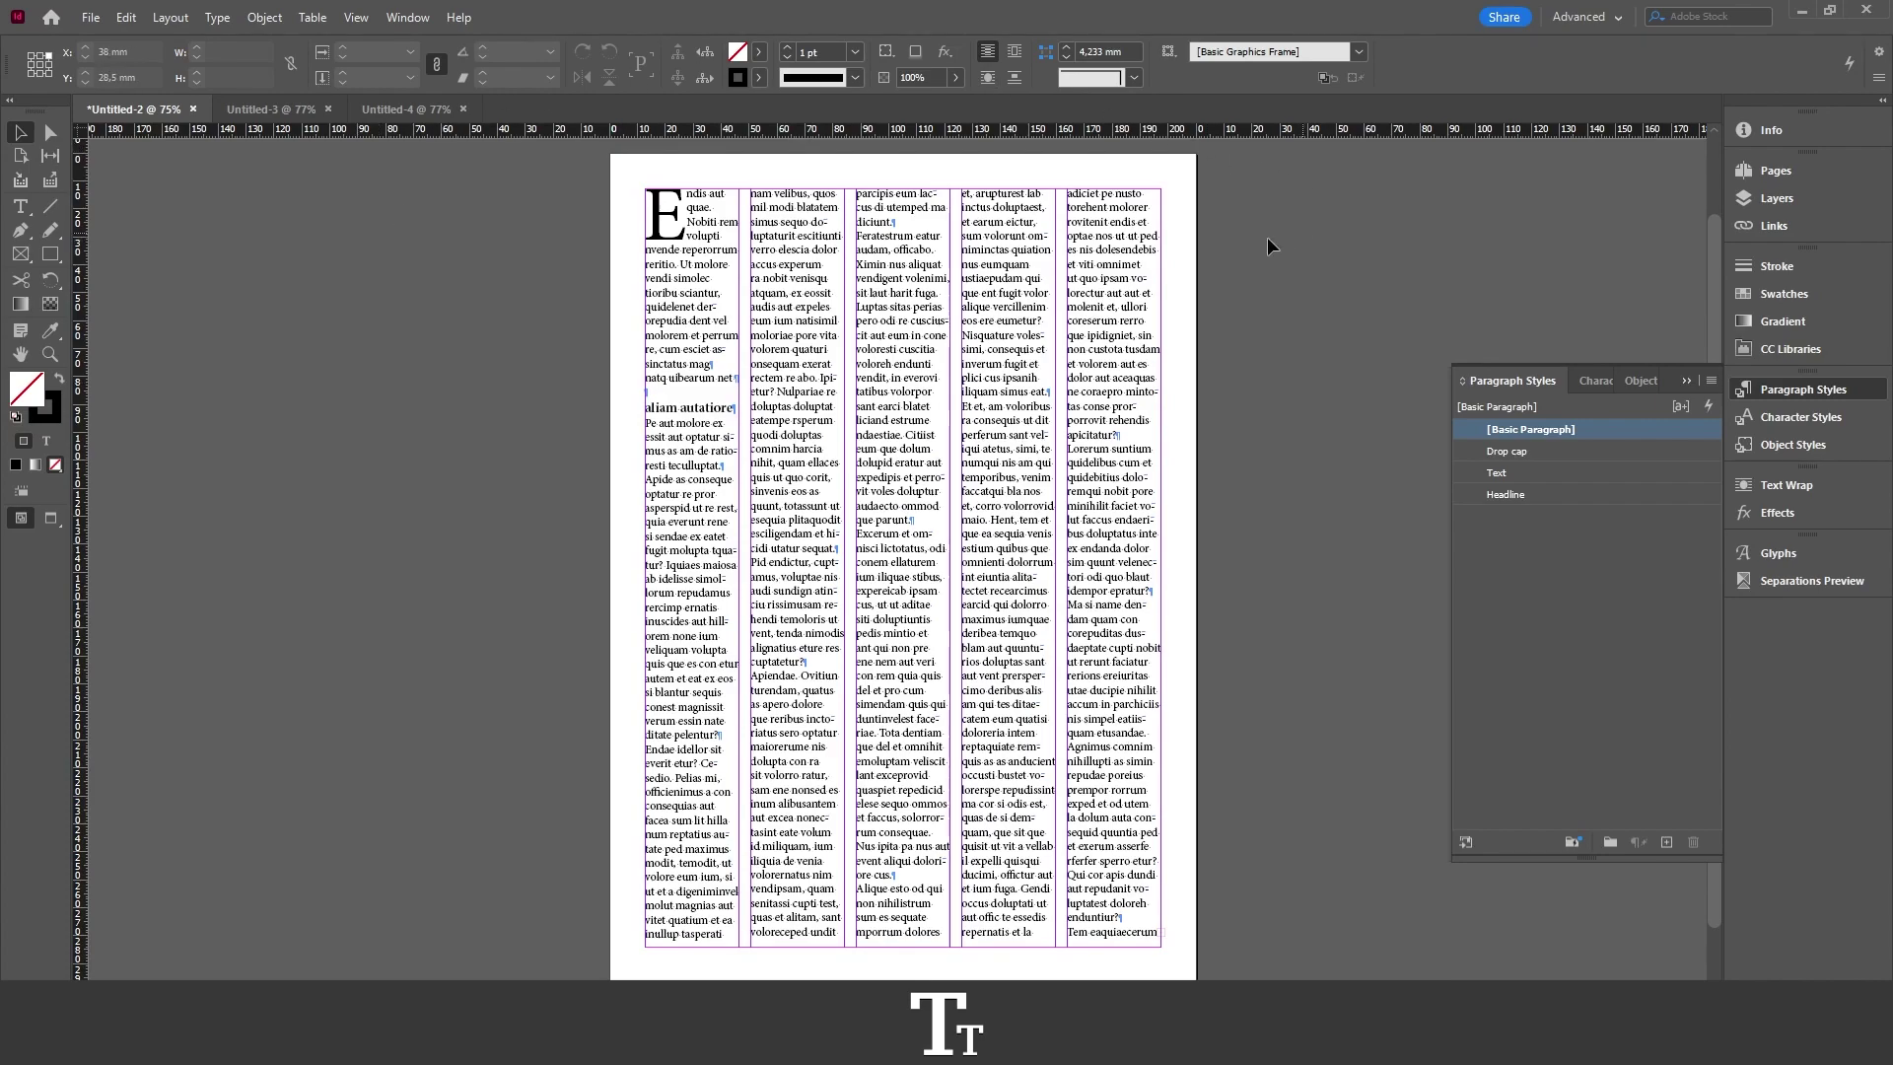
{"action": "left_click", "coordinate": [83, 21]}
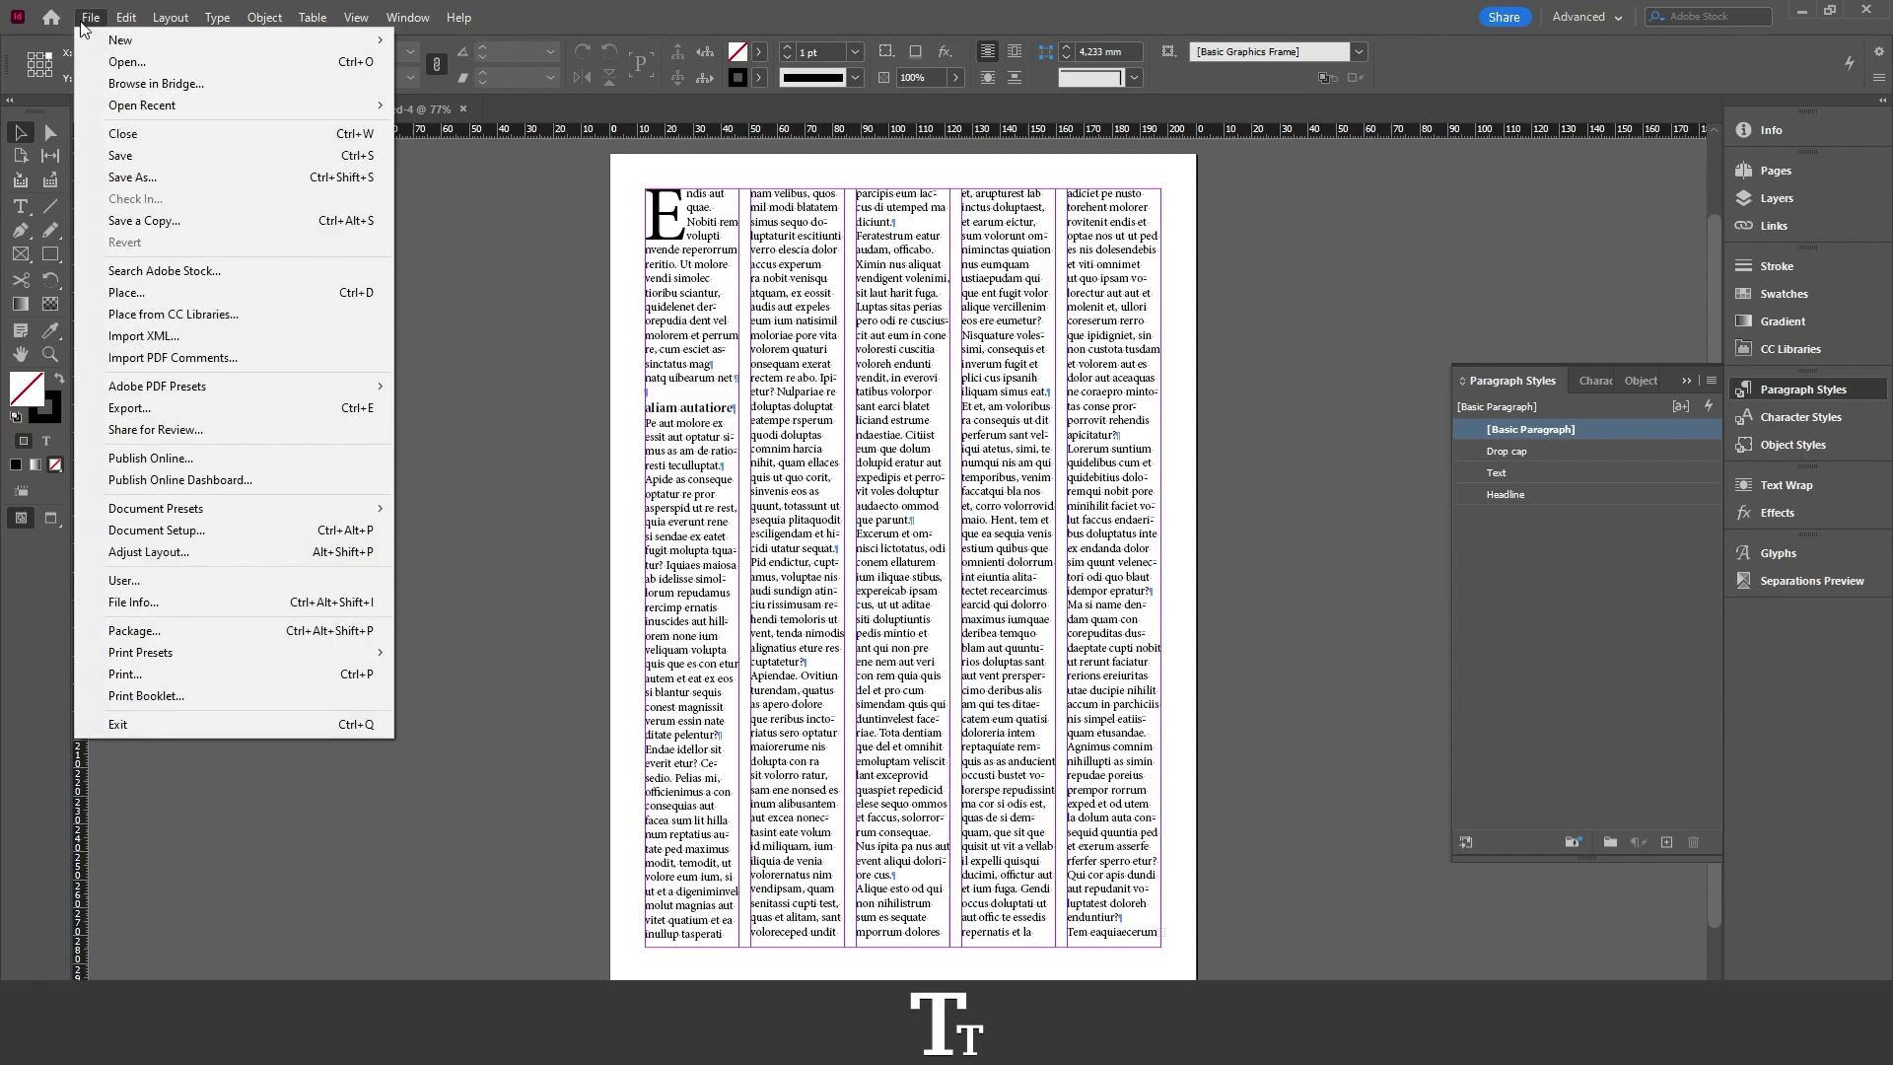
{"action": "left_click", "coordinate": [144, 179]}
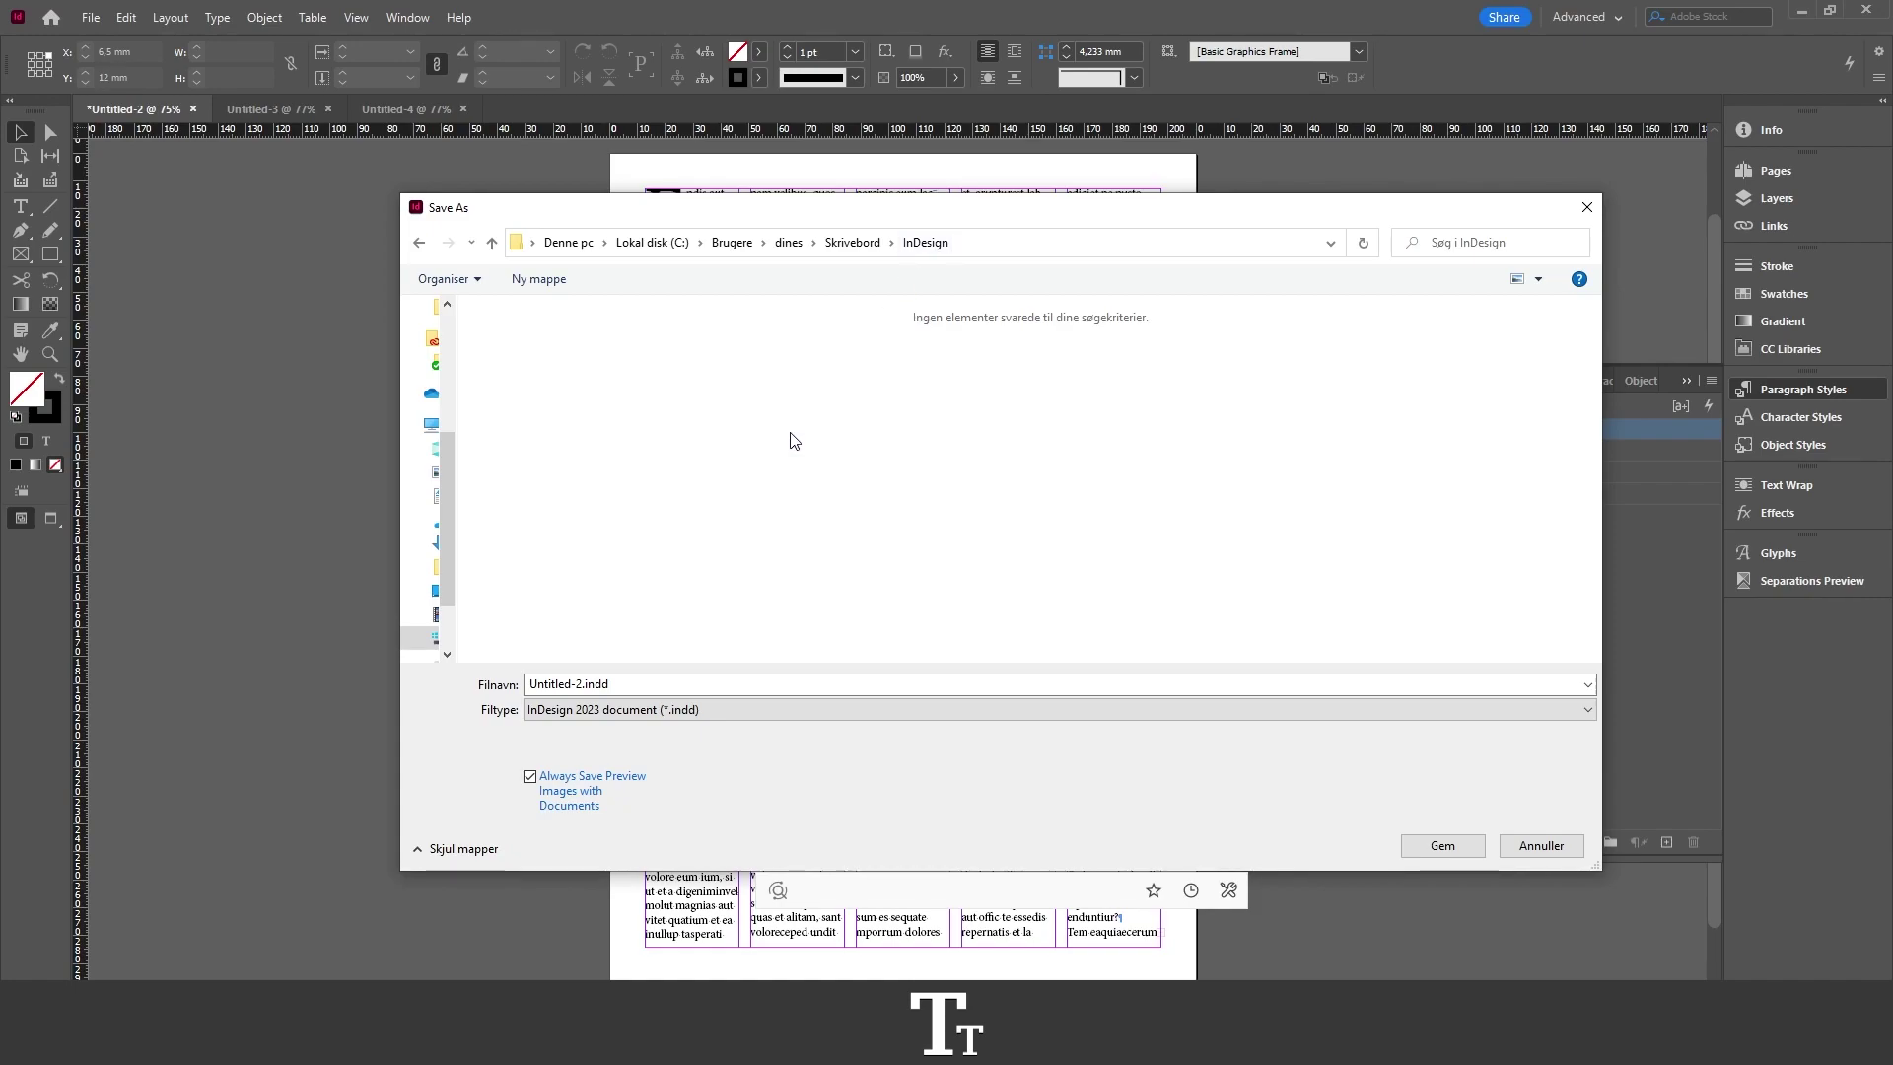
{"action": "double_click", "coordinate": [654, 683]}
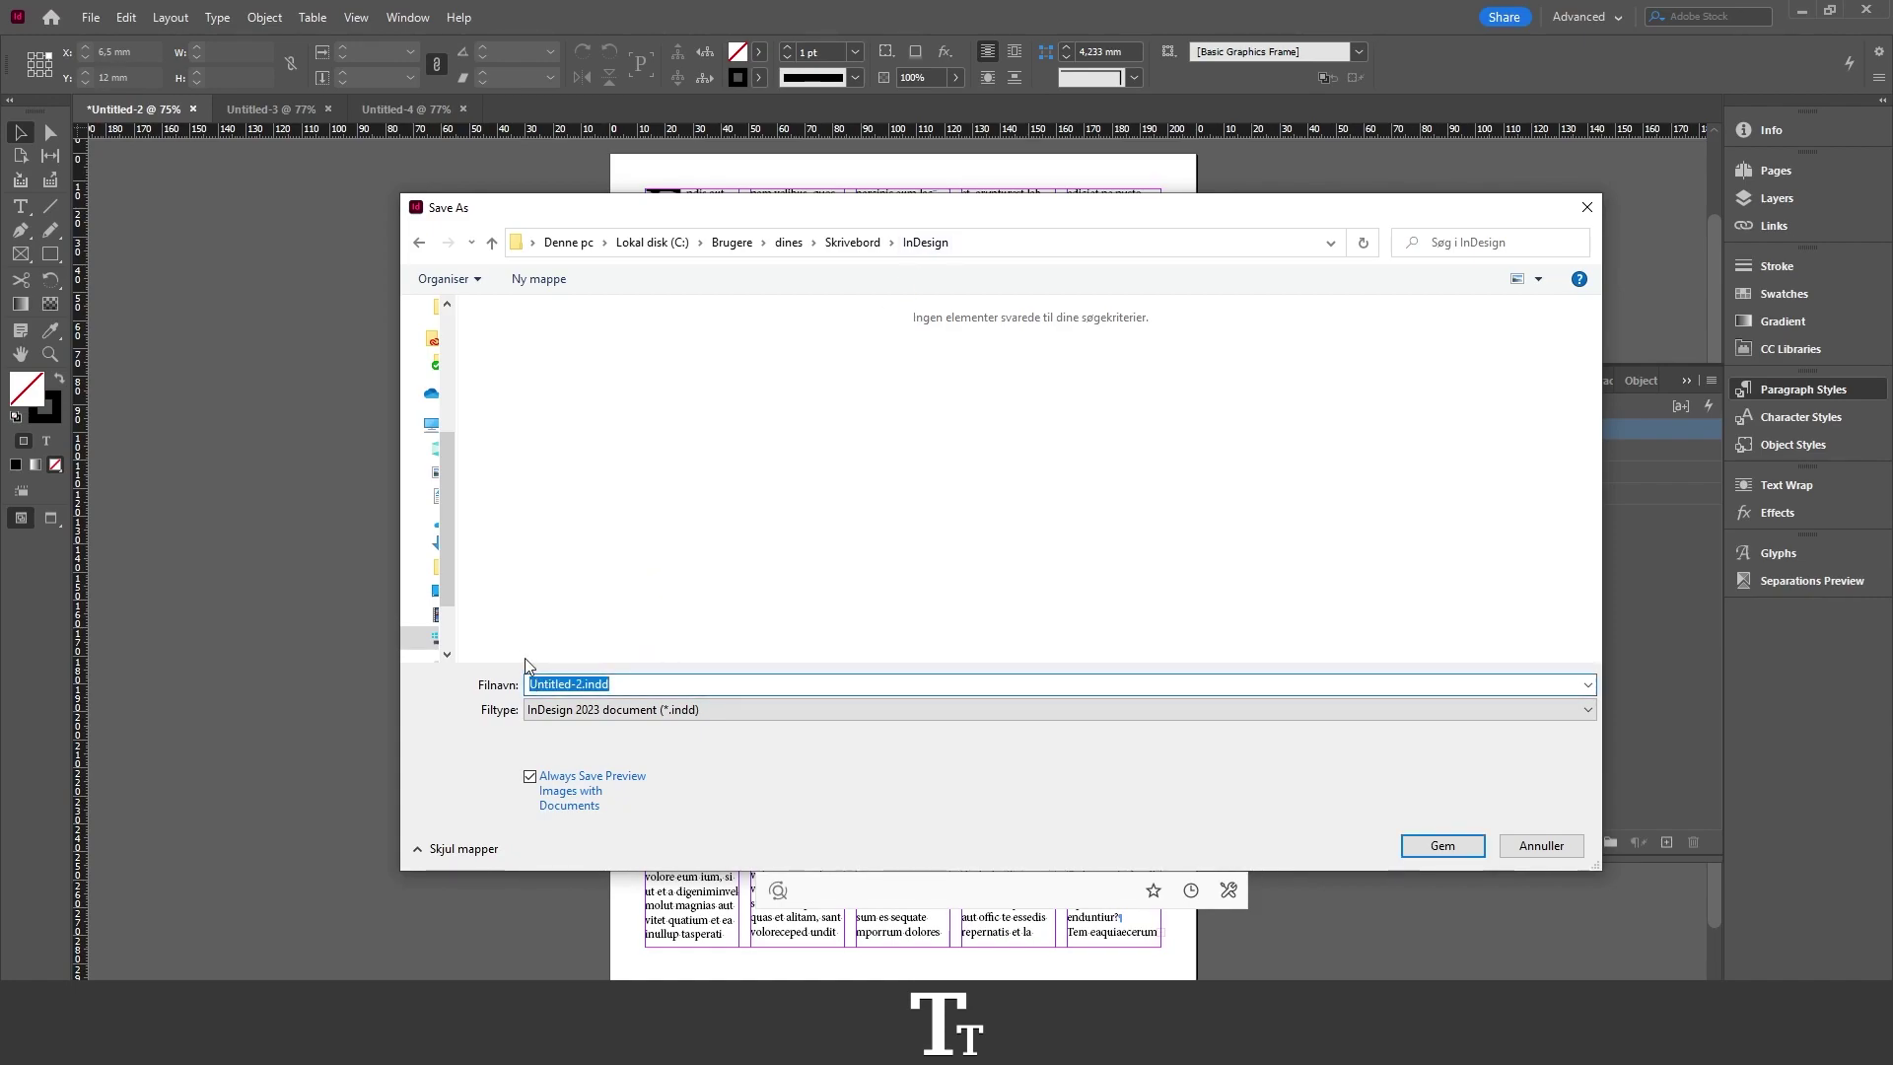
{"action": "type", "text": "Style document"}
{"action": "left_click", "coordinate": [1436, 848]}
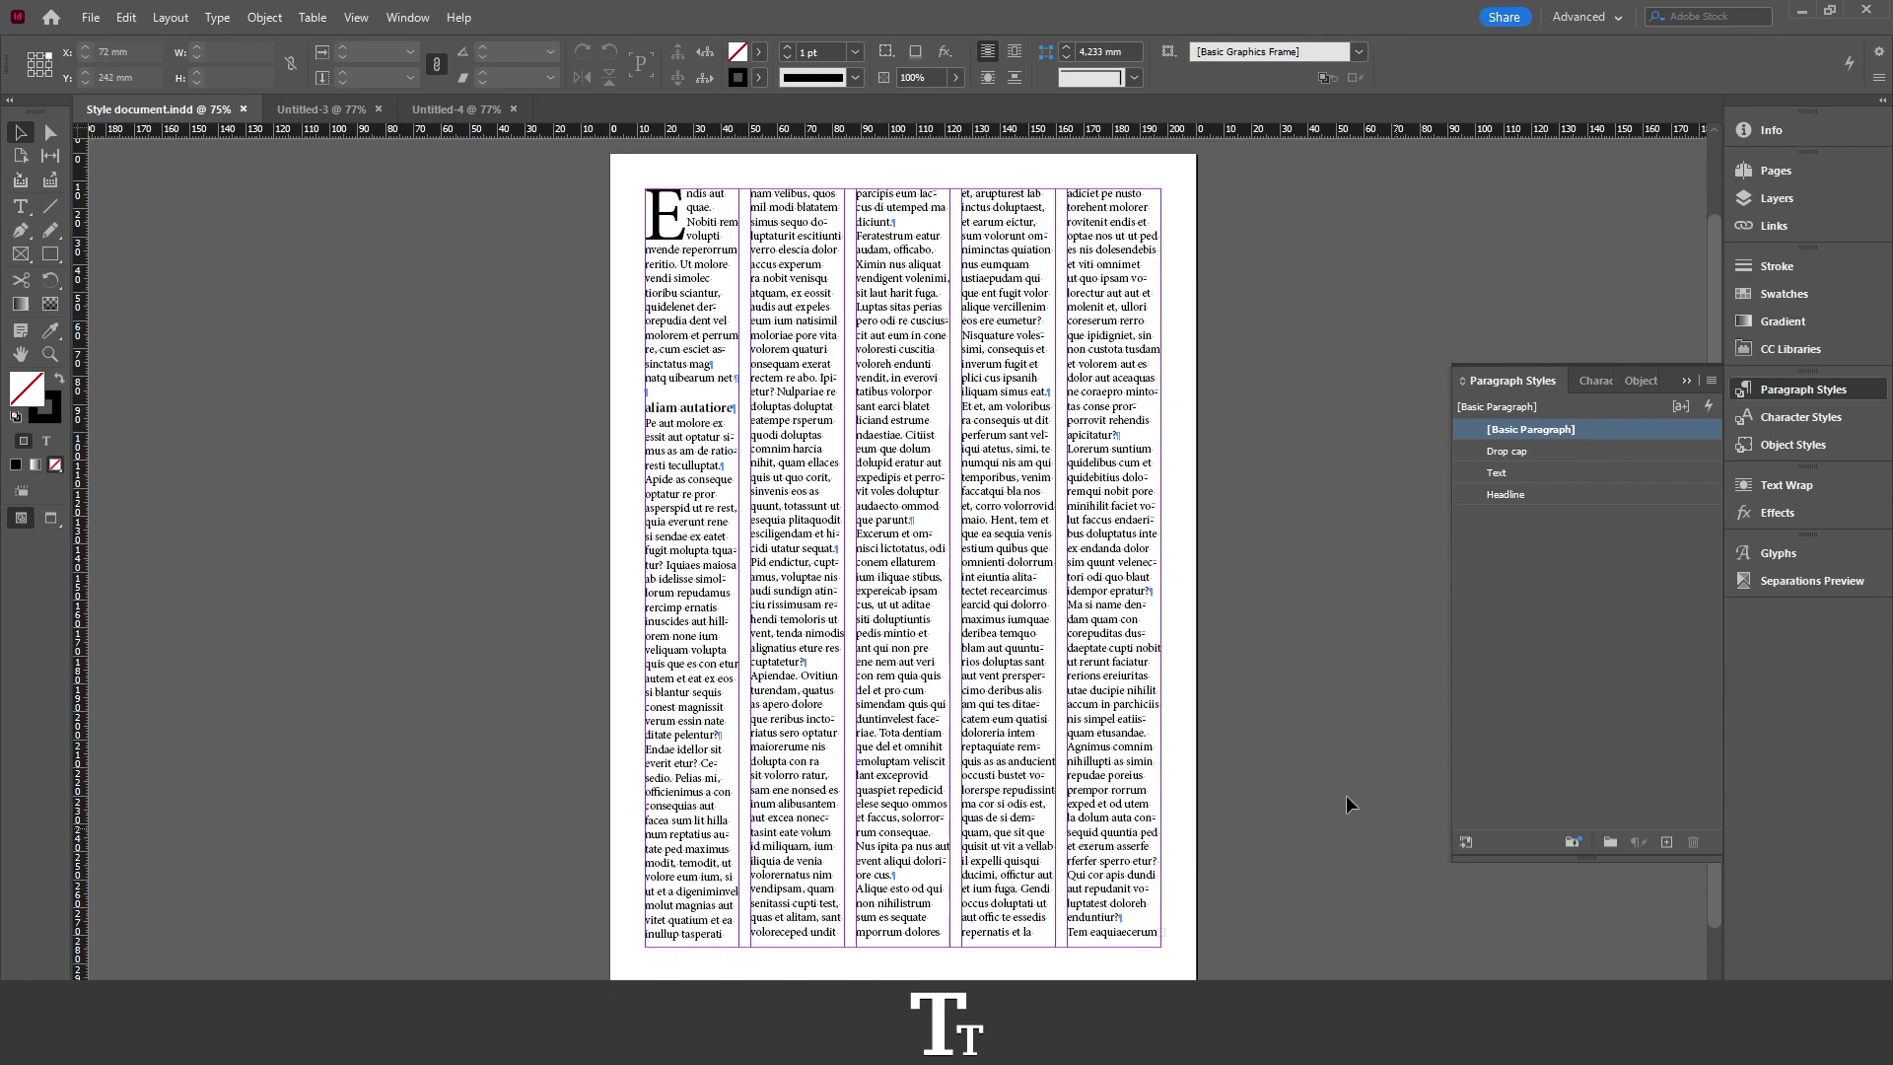
Switch to Untitled-4 and check its character and paragraph style lists
{"action": "left_click", "coordinate": [435, 115]}
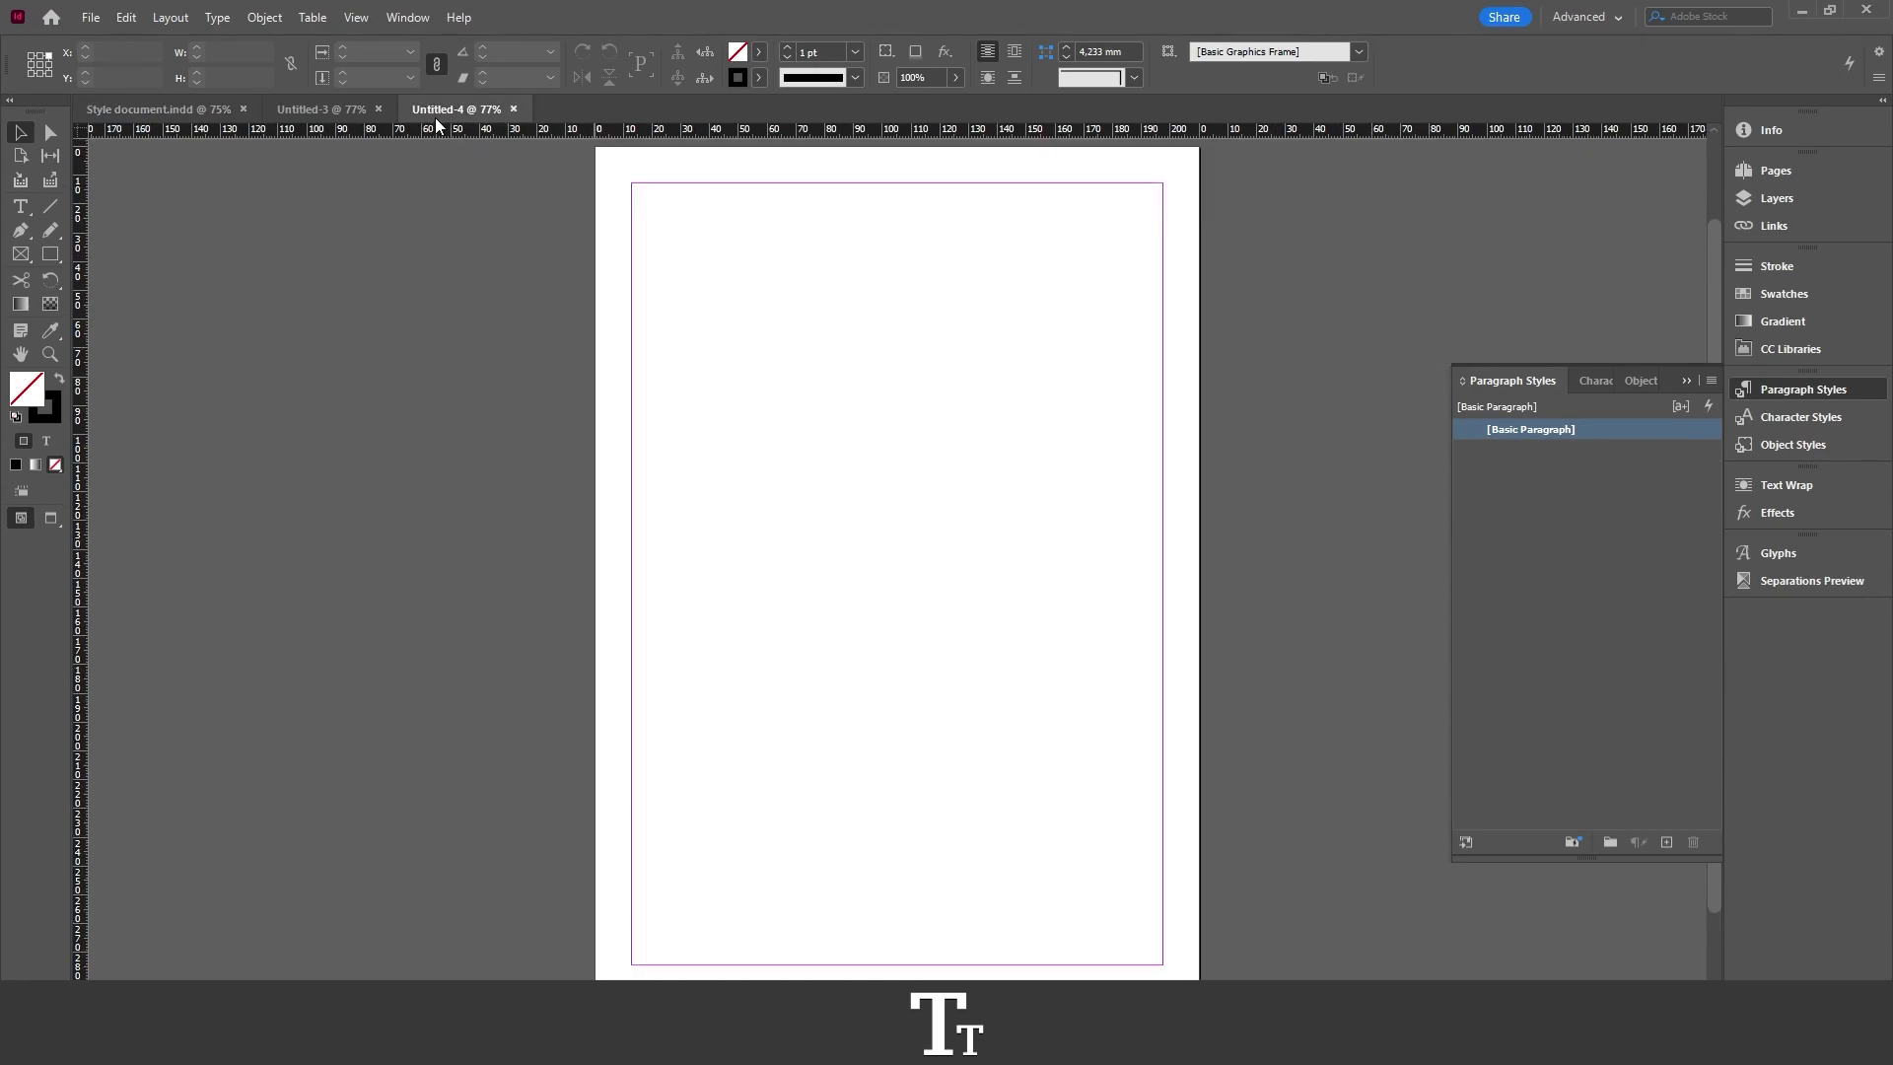
{"action": "left_click", "coordinate": [1591, 381]}
{"action": "left_click", "coordinate": [1475, 381]}
Show the Paragraph Styles panel menu with its Load All Text Styles command
{"action": "left_click", "coordinate": [416, 21]}
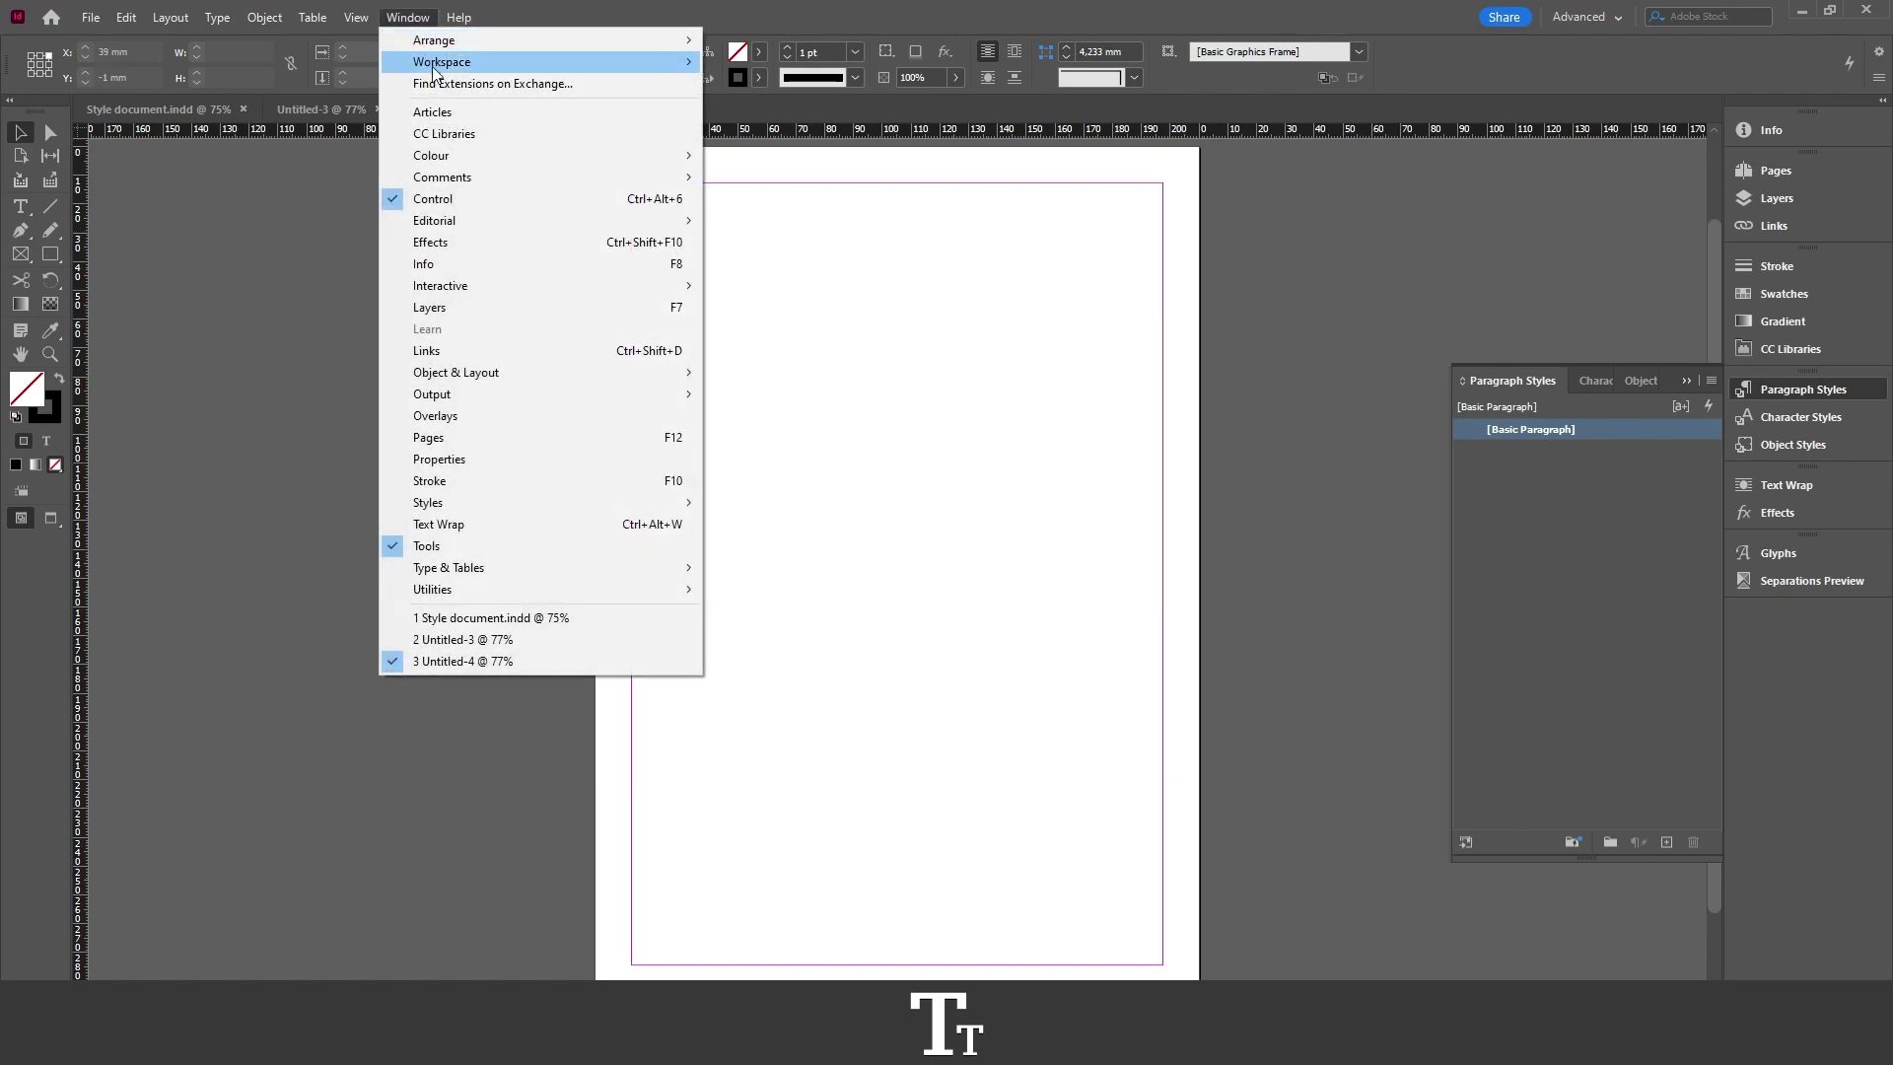
{"action": "mouse_move", "coordinate": [516, 502]}
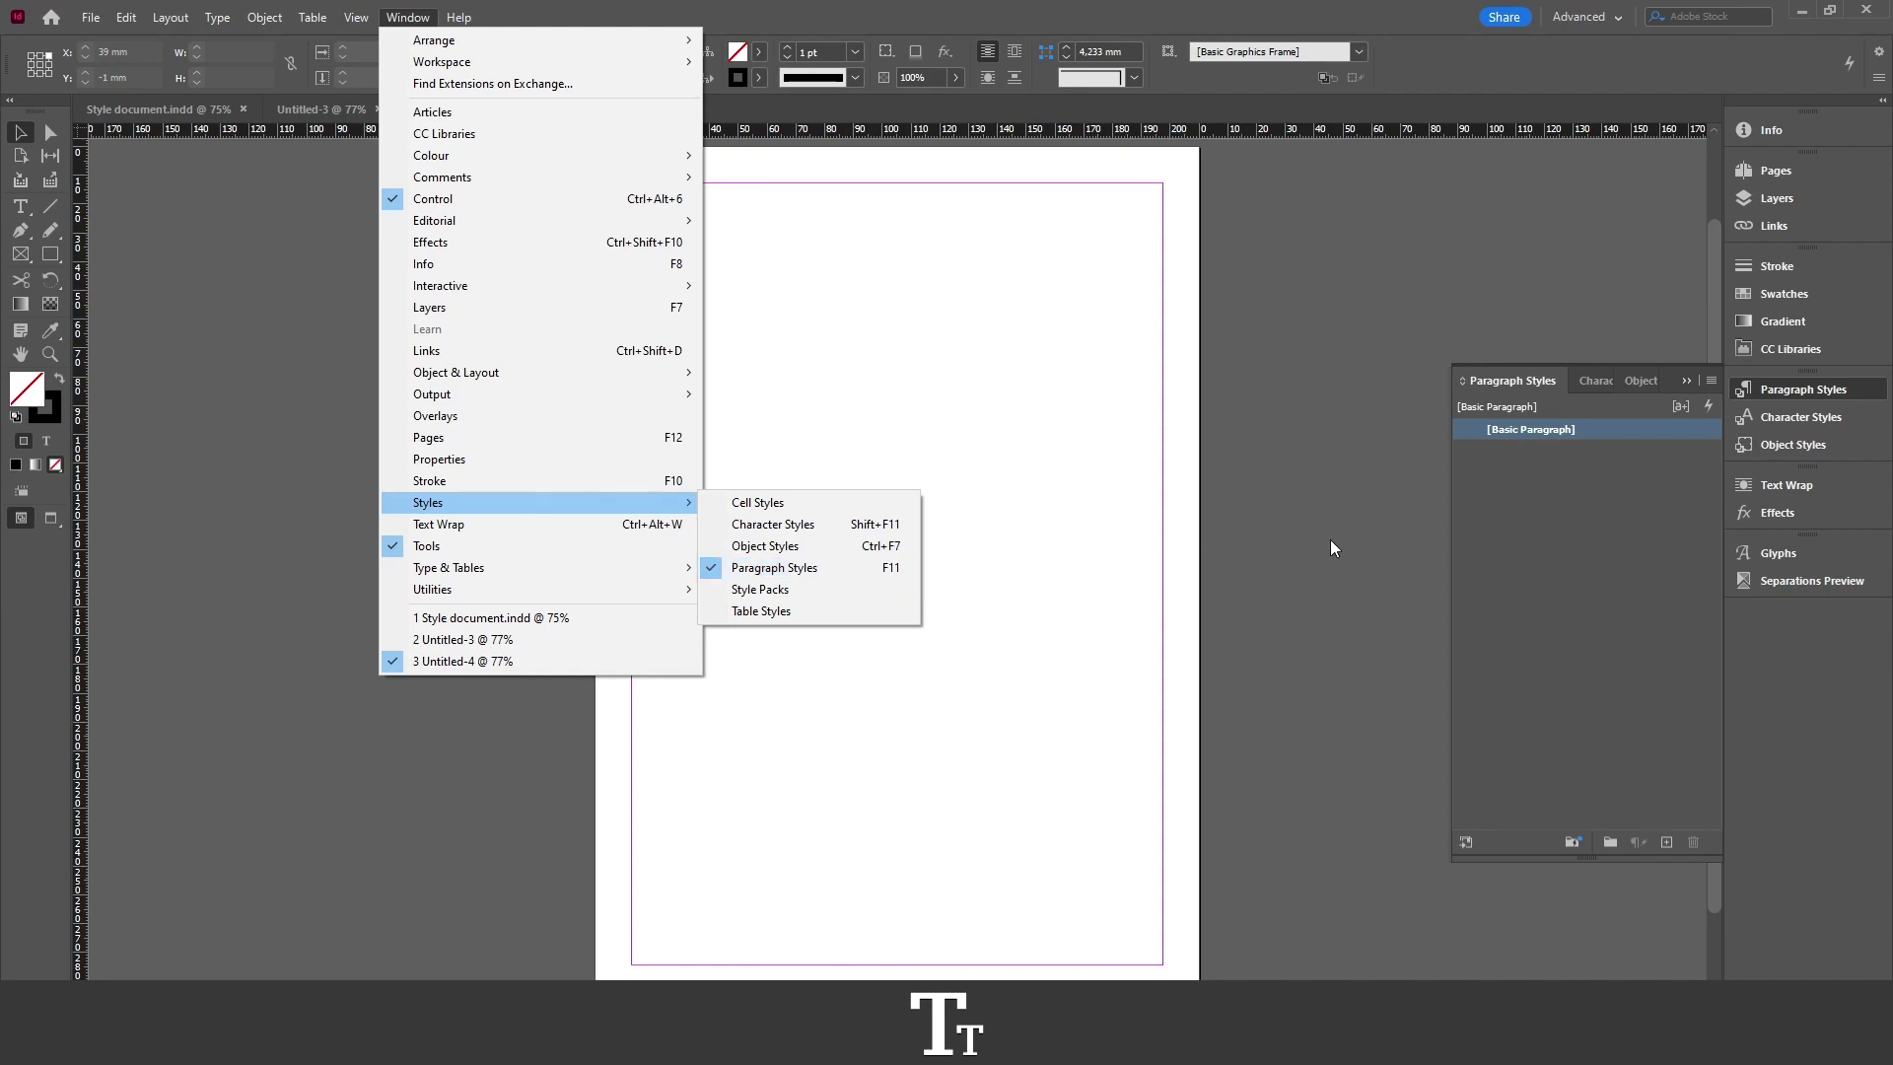
{"action": "left_click", "coordinate": [1490, 510]}
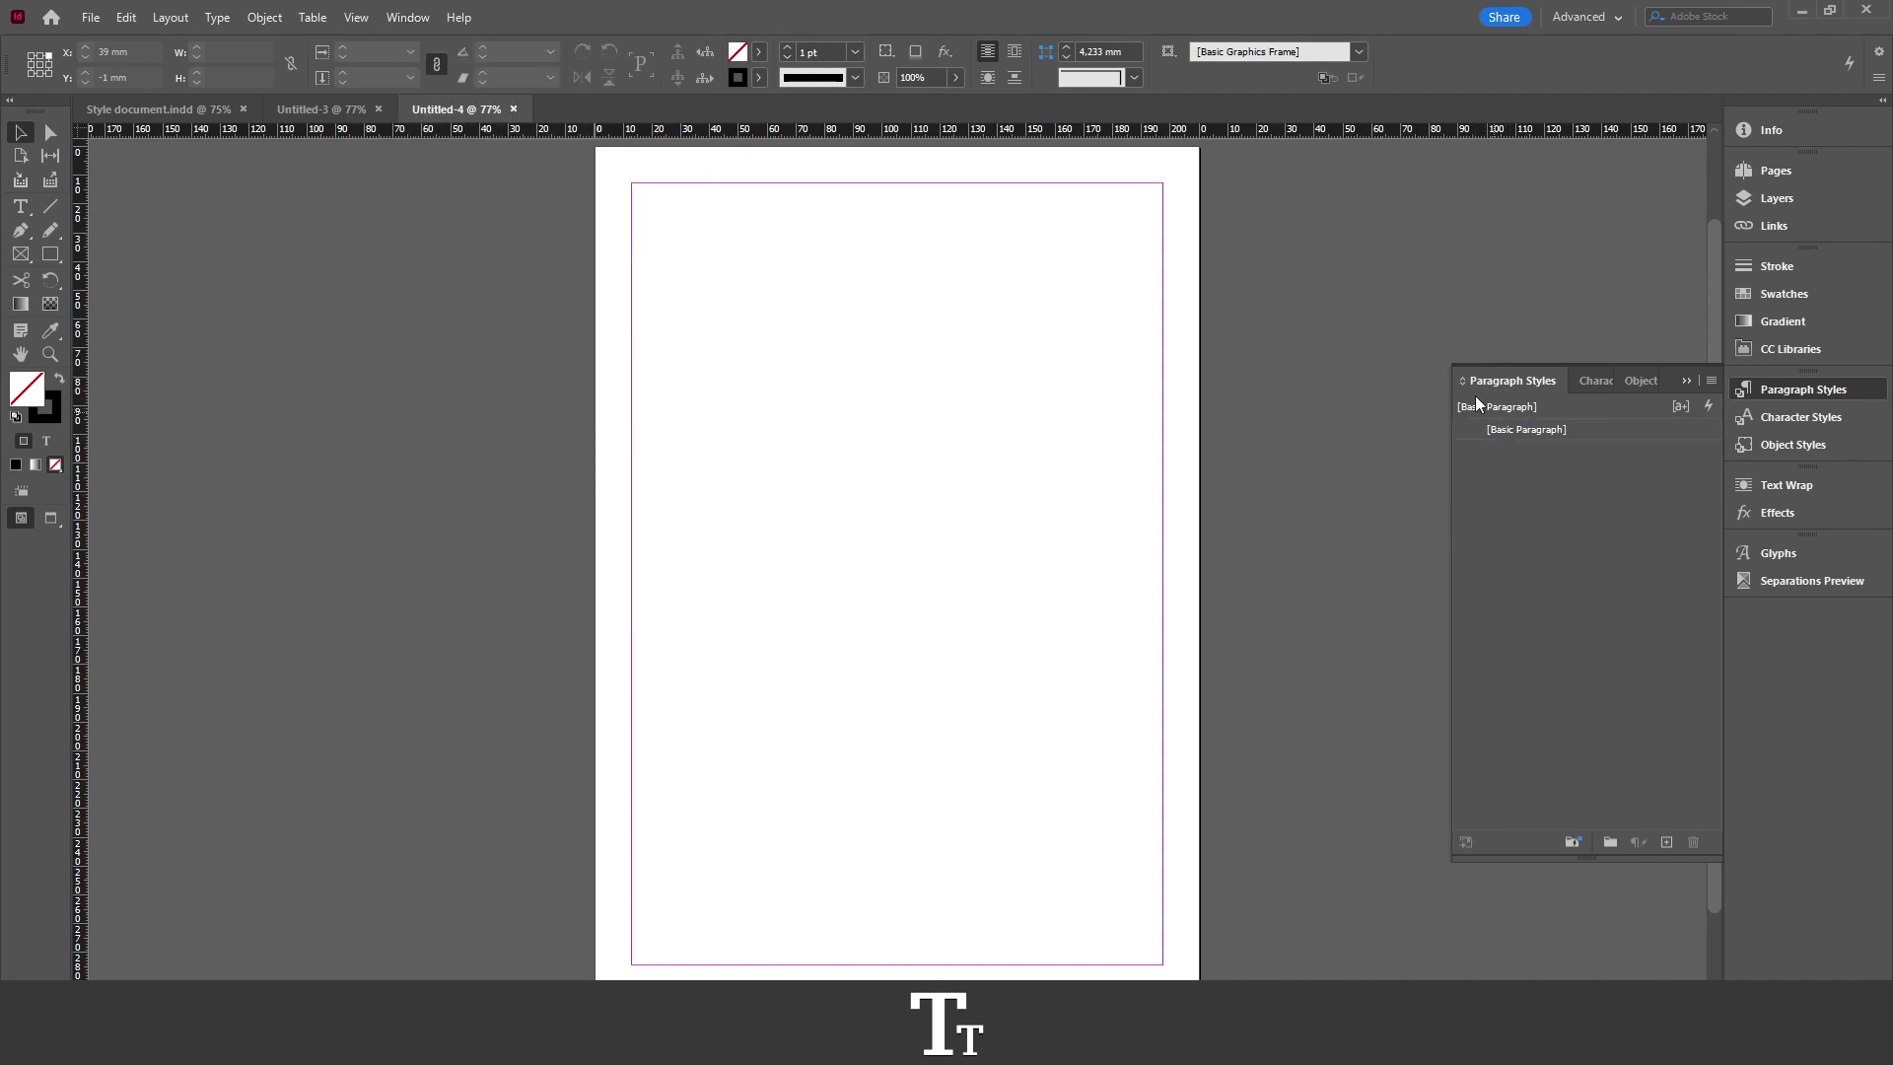
{"action": "left_click", "coordinate": [1712, 377]}
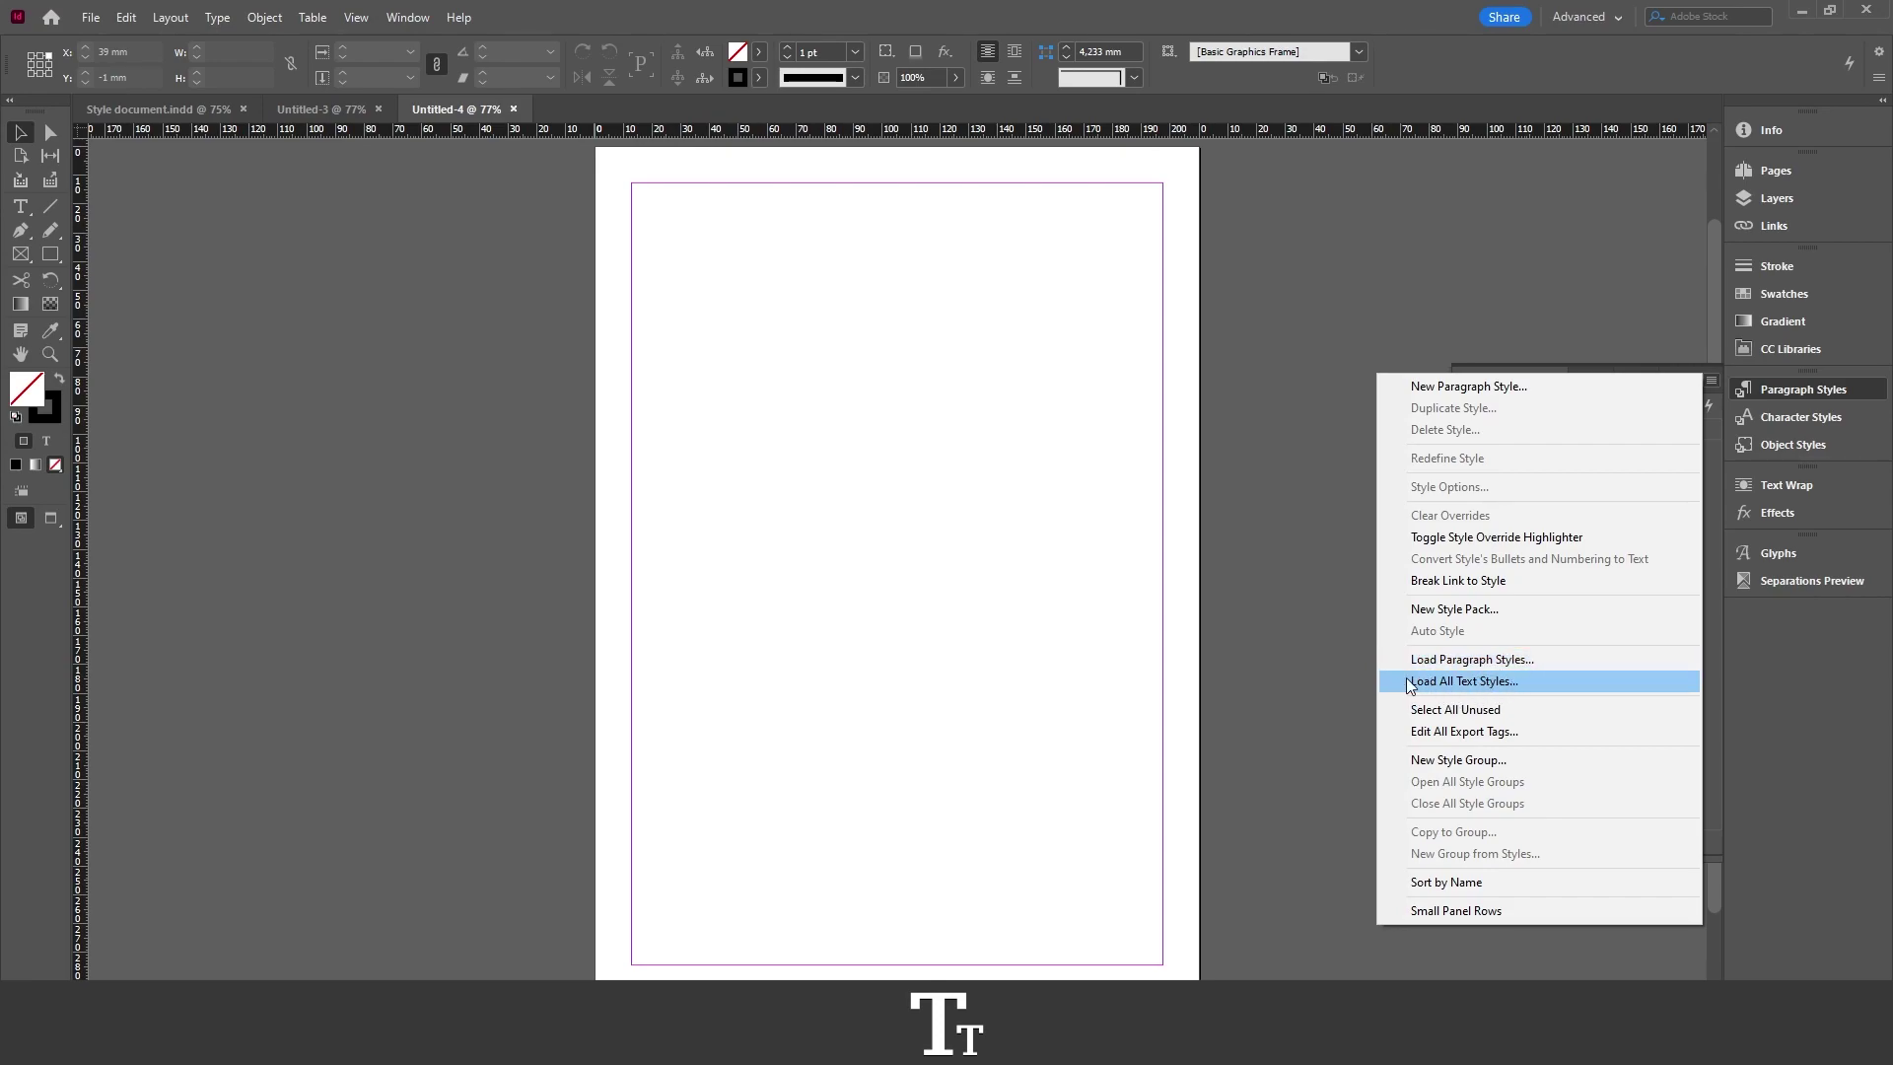
Load all text styles from Style document.indd, keeping Drop cap, Text and Headline included
{"action": "left_click", "coordinate": [1516, 684]}
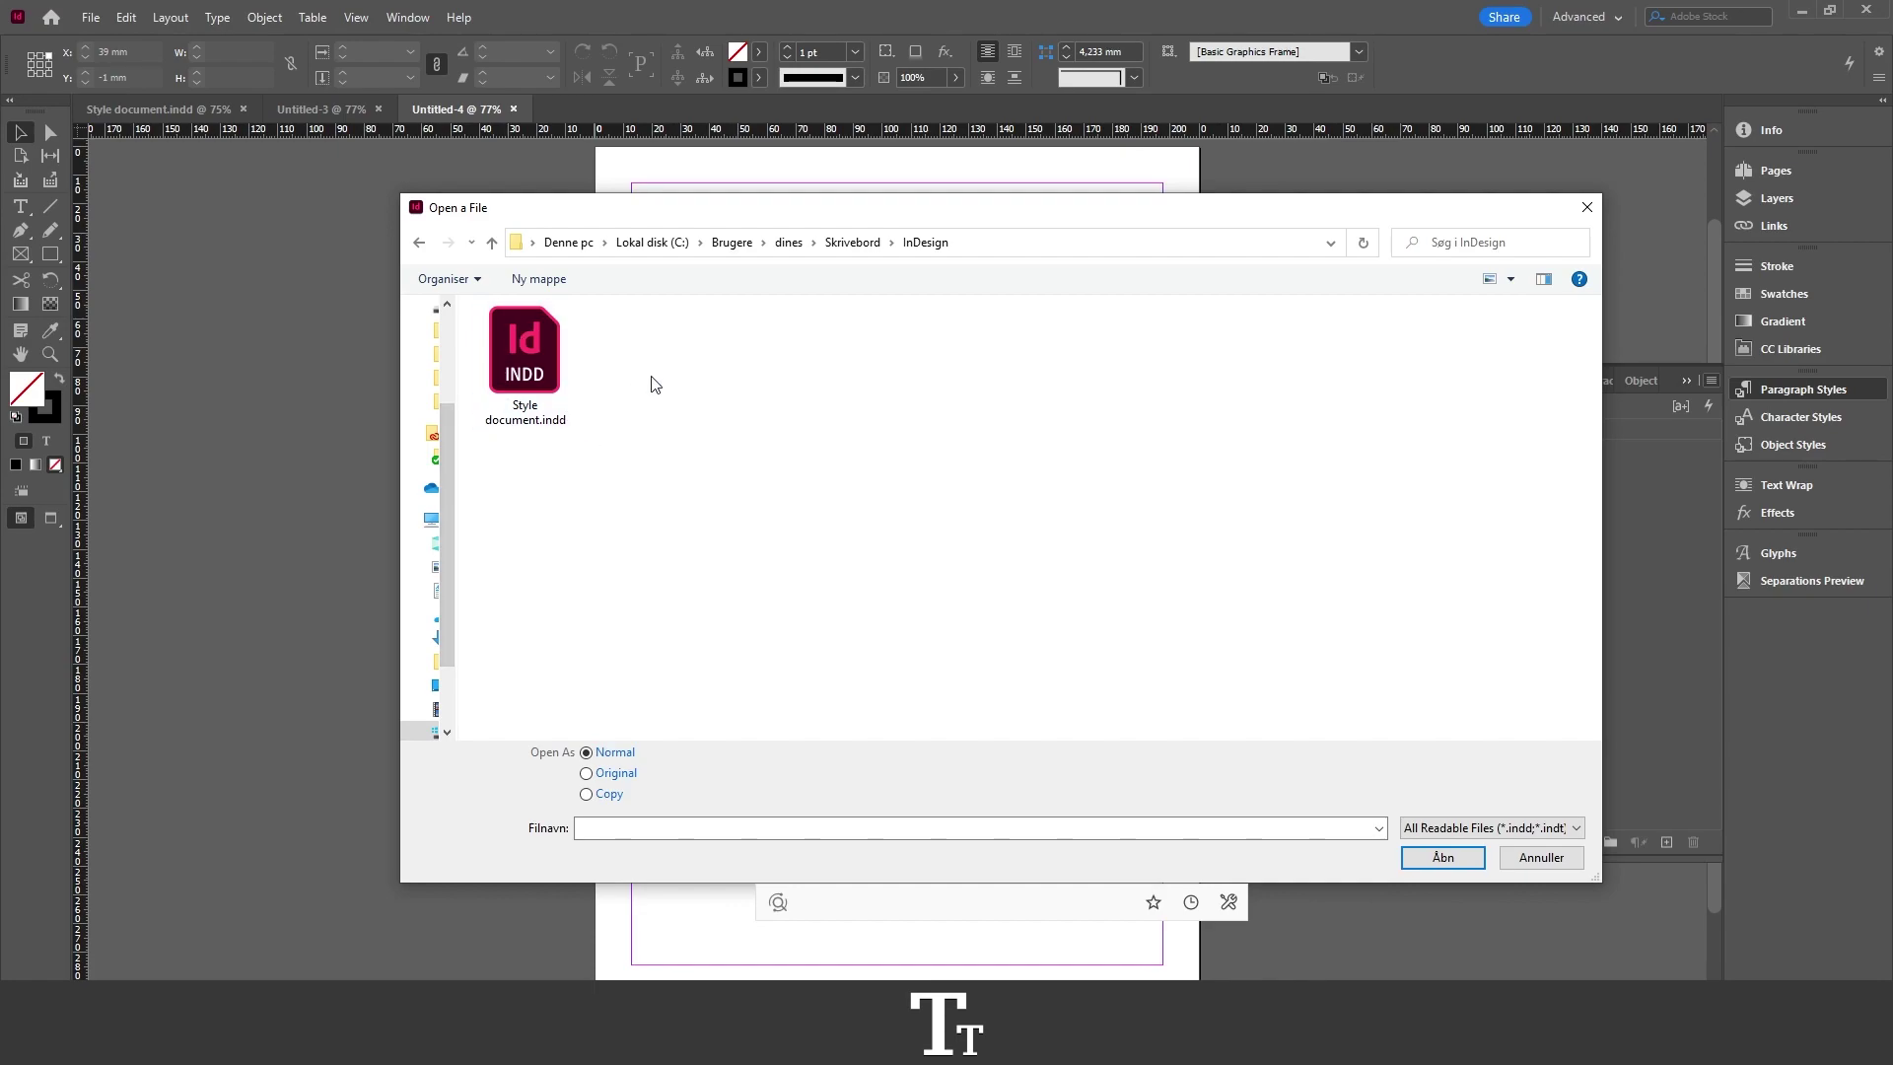
{"action": "left_click", "coordinate": [525, 391]}
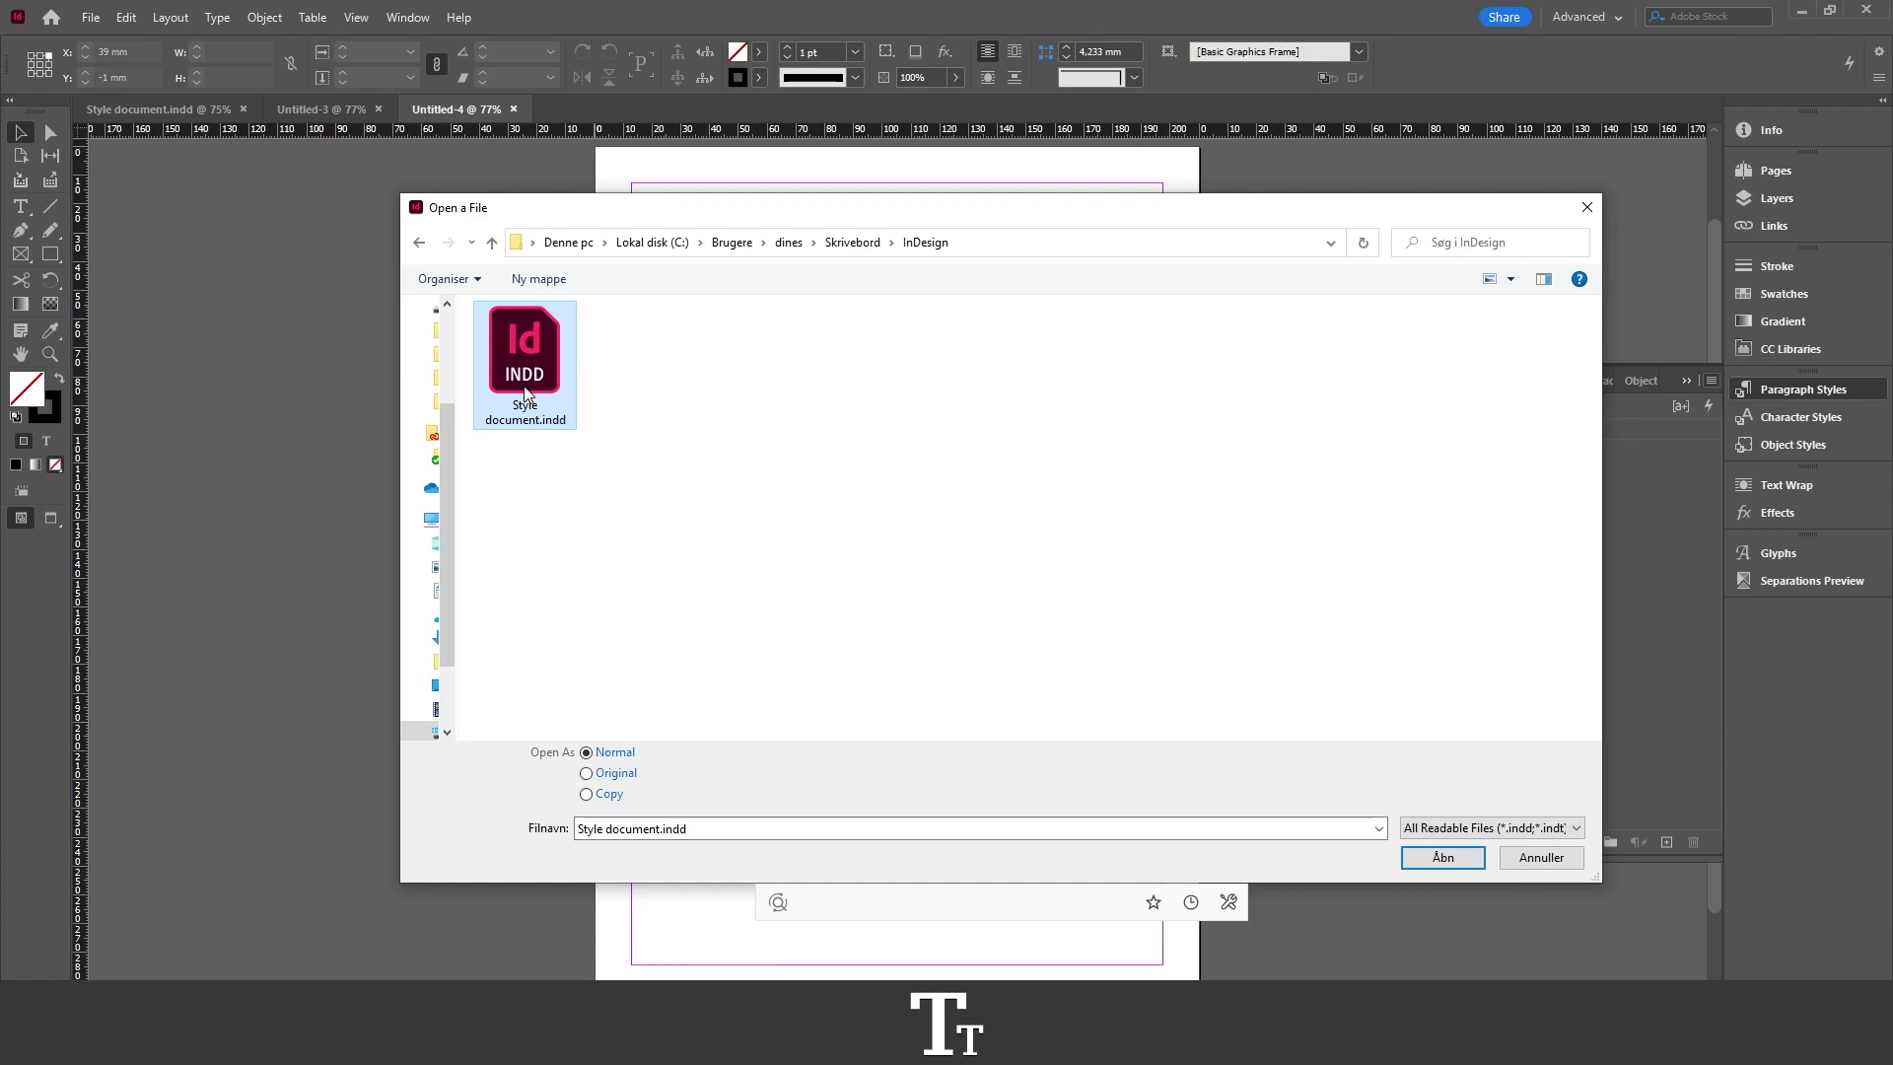
{"action": "left_click", "coordinate": [1443, 858]}
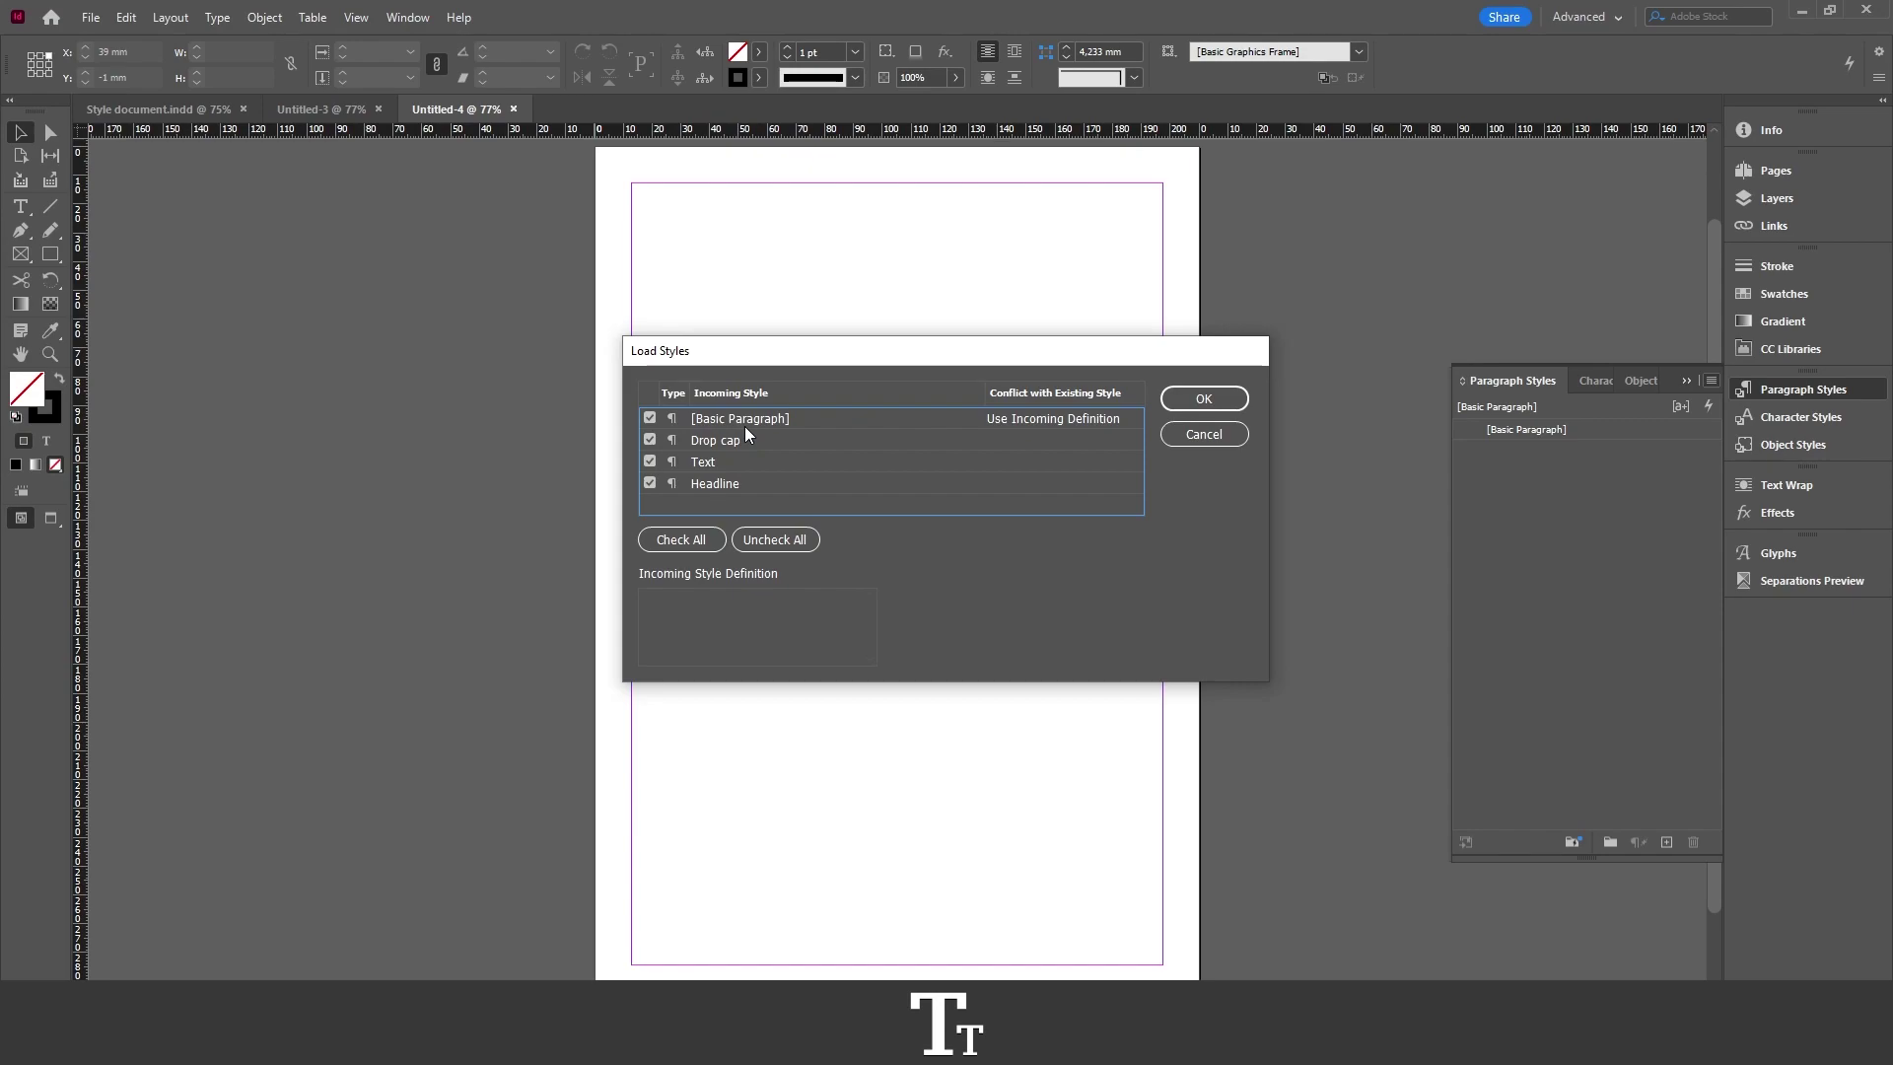
{"action": "left_click", "coordinate": [650, 440]}
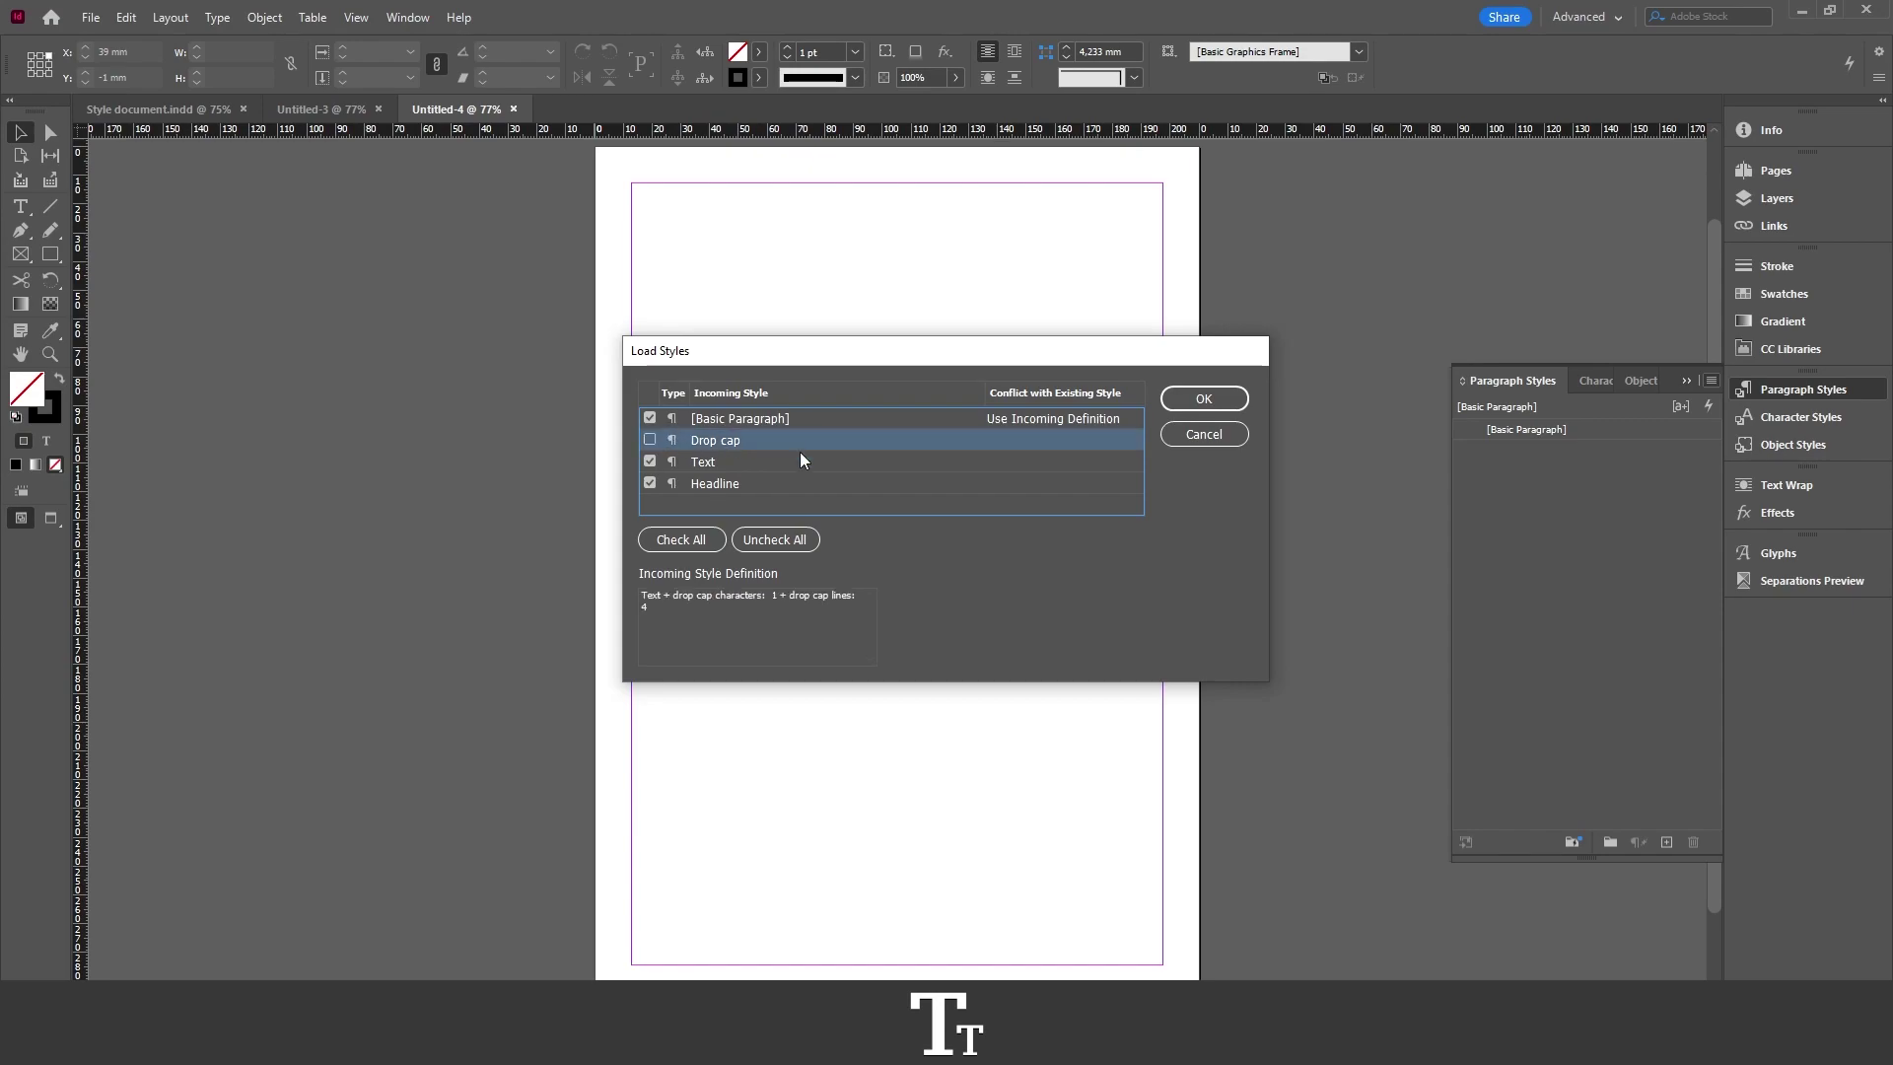
{"action": "left_click", "coordinate": [680, 538]}
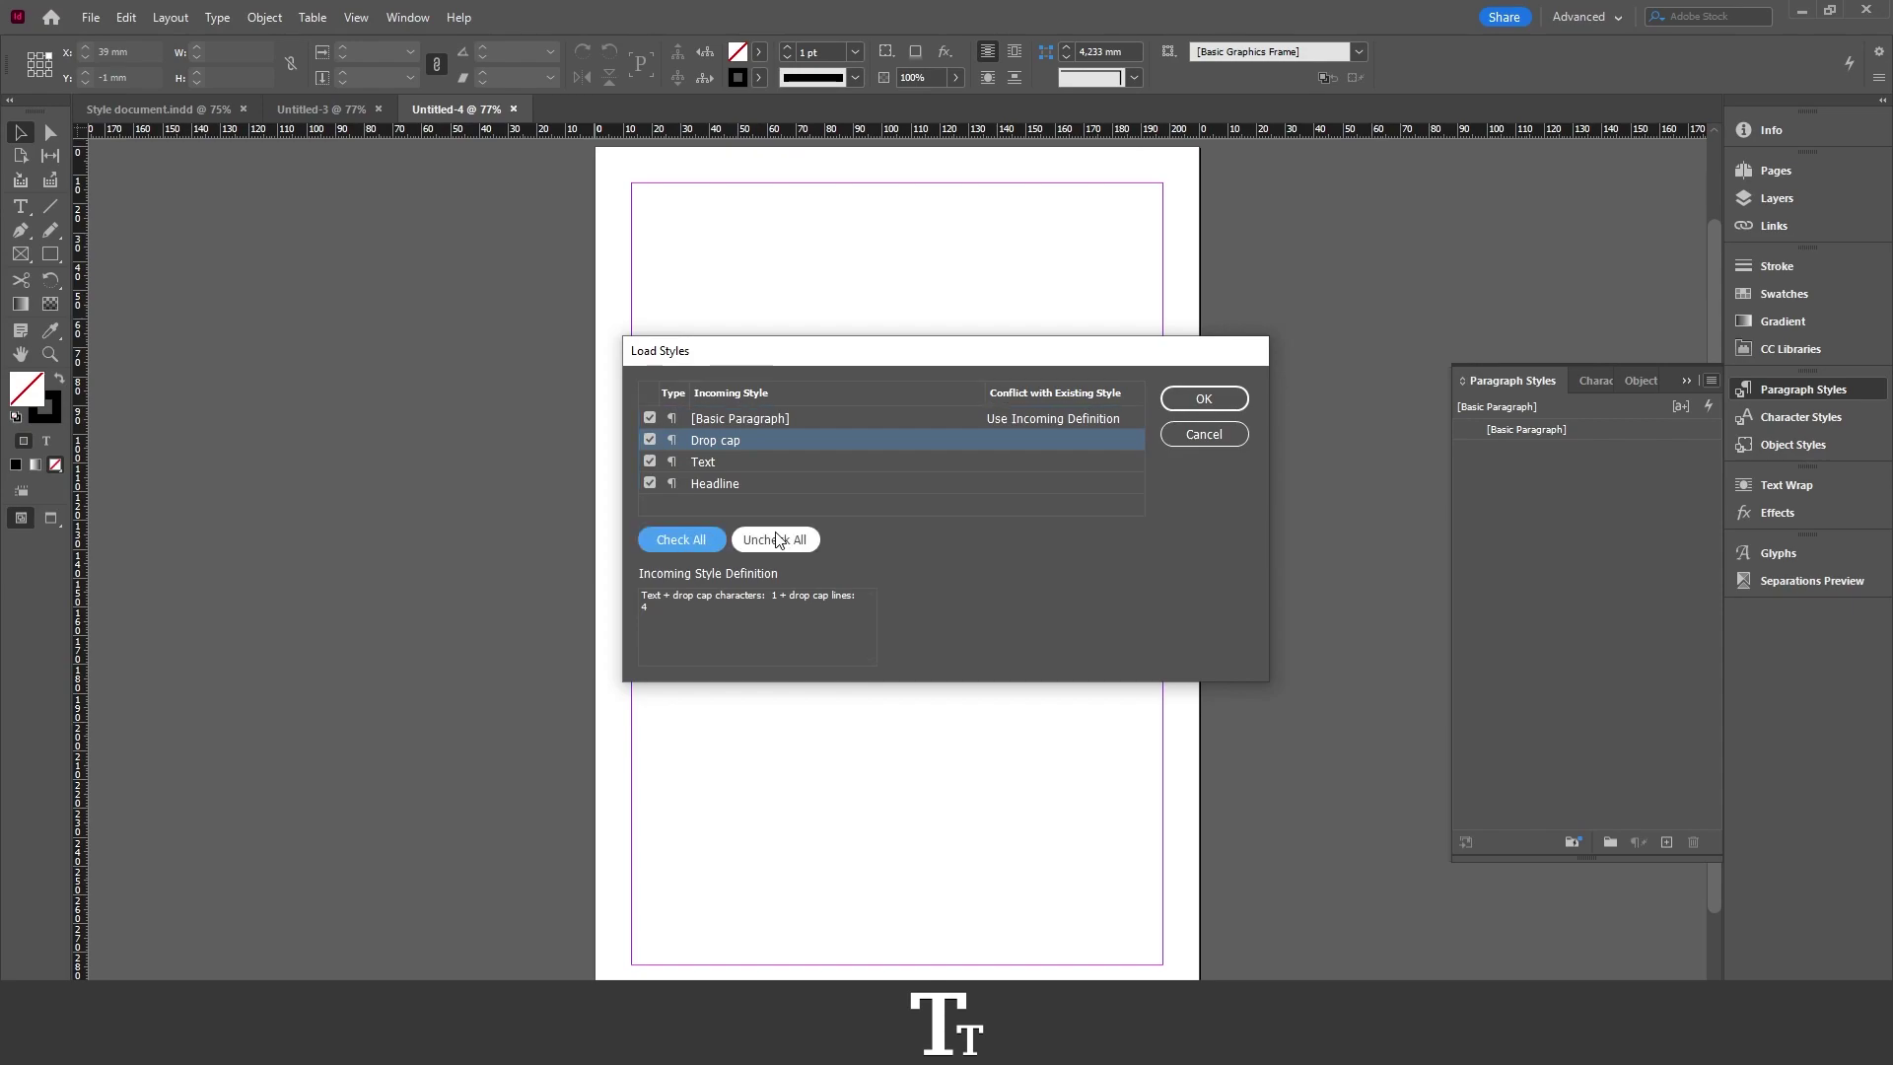
{"action": "left_click", "coordinate": [1207, 396]}
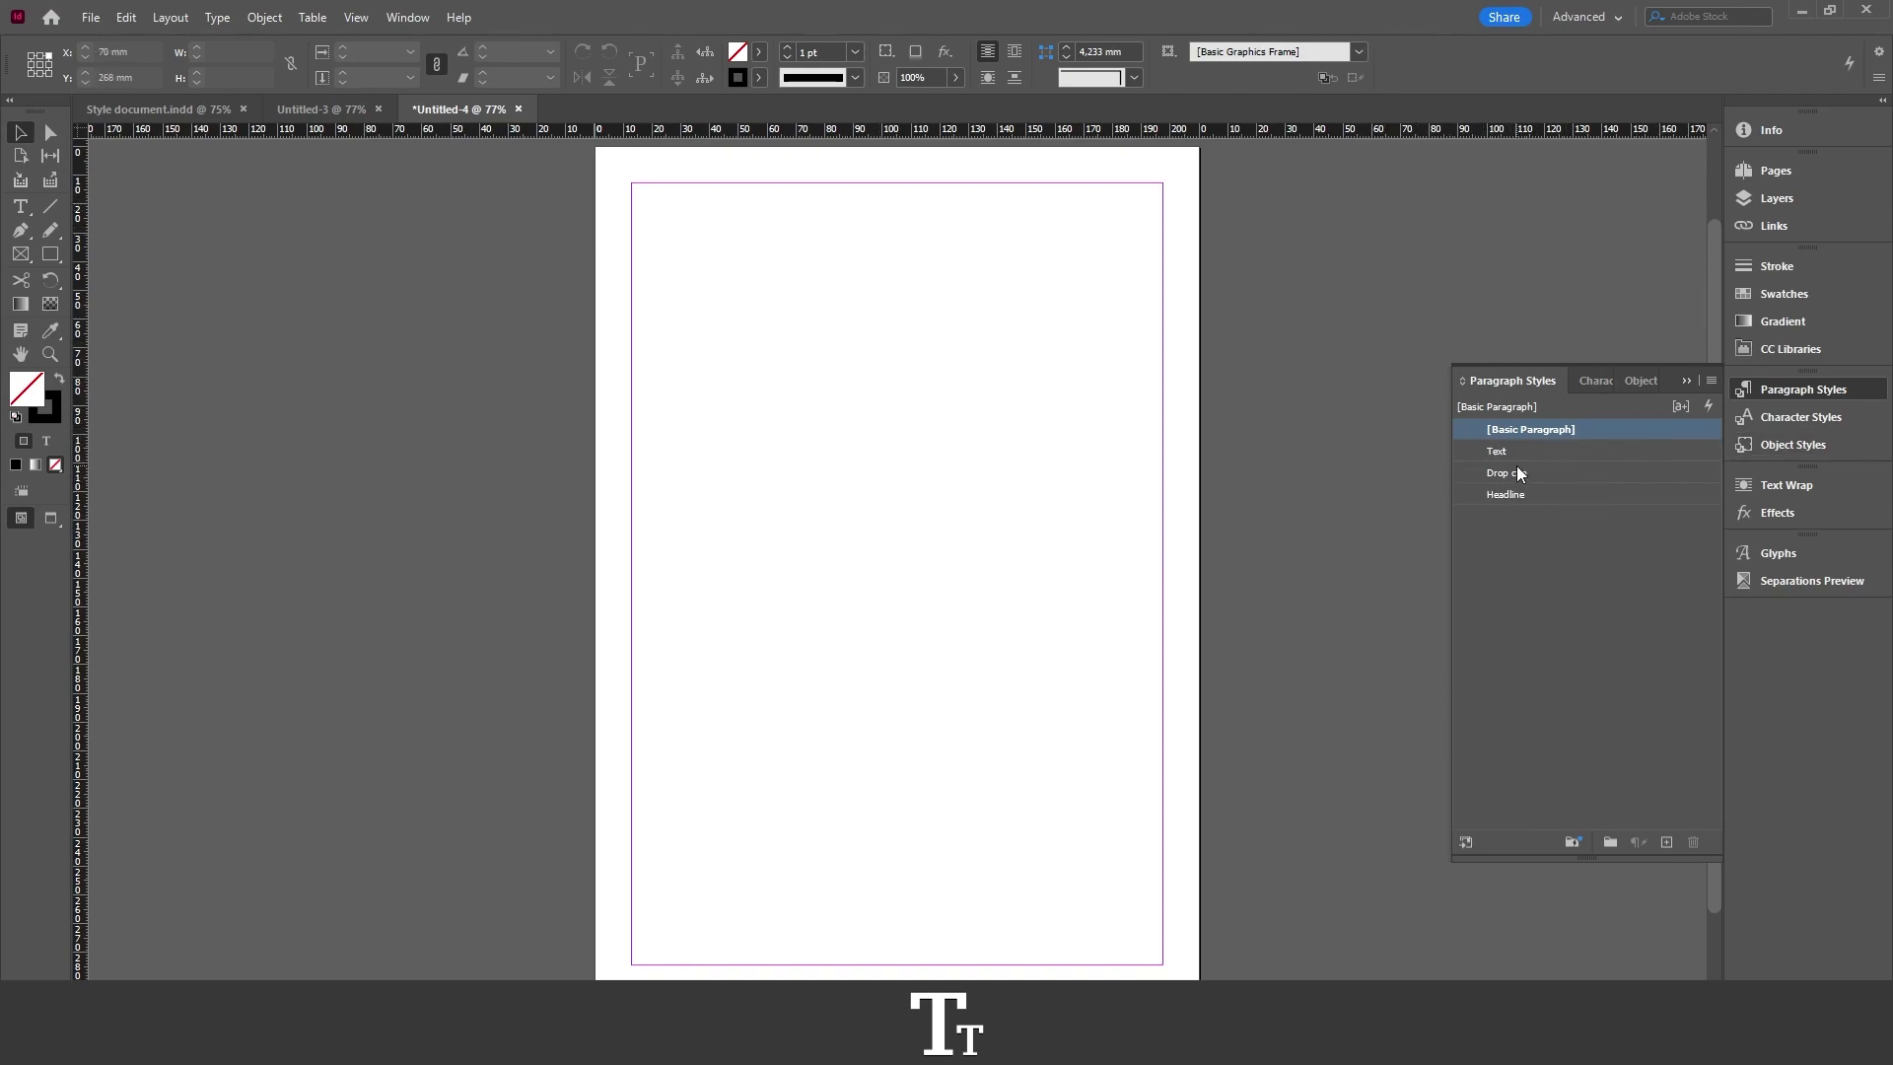
Draw a margin-sized text frame and fill it with placeholder text
{"action": "key", "text": "t"}
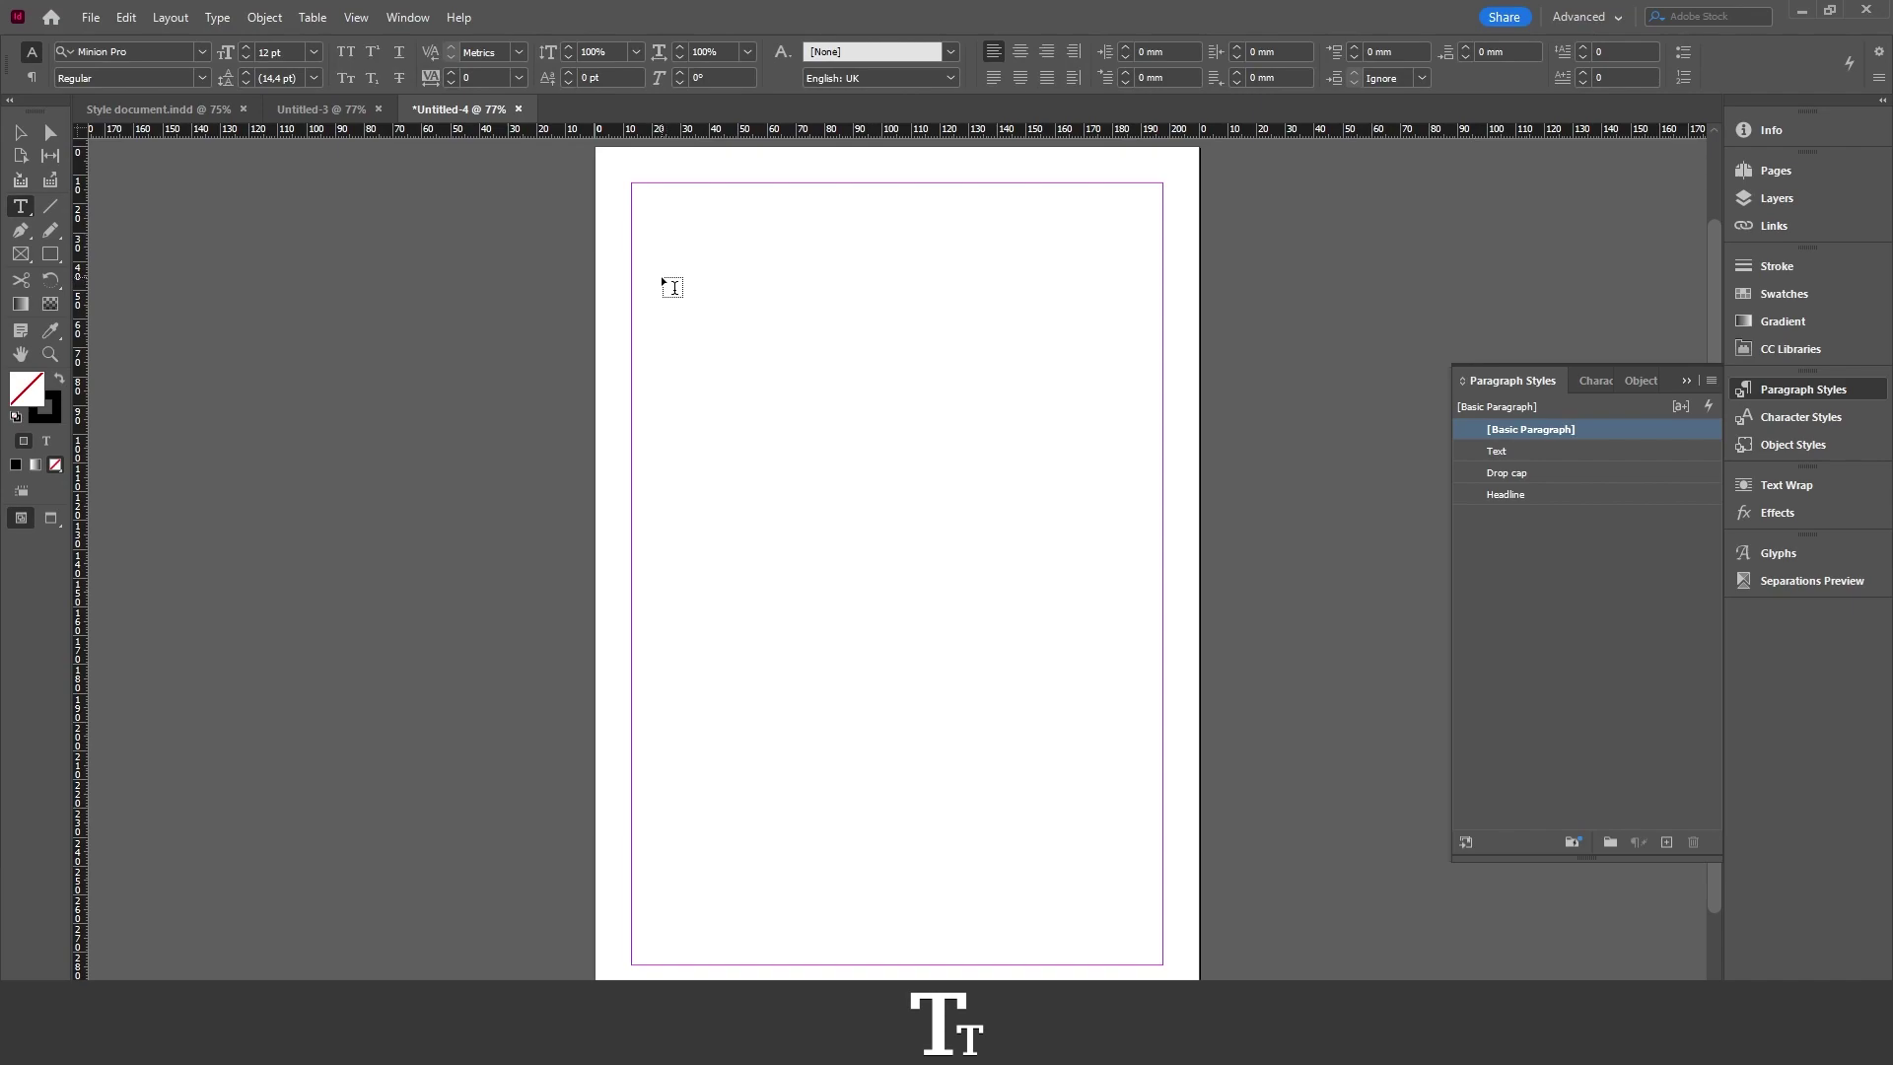
{"action": "left_click_drag", "start_coordinate": [639, 197], "coordinate": [1163, 730]}
{"action": "right_click", "coordinate": [641, 197]}
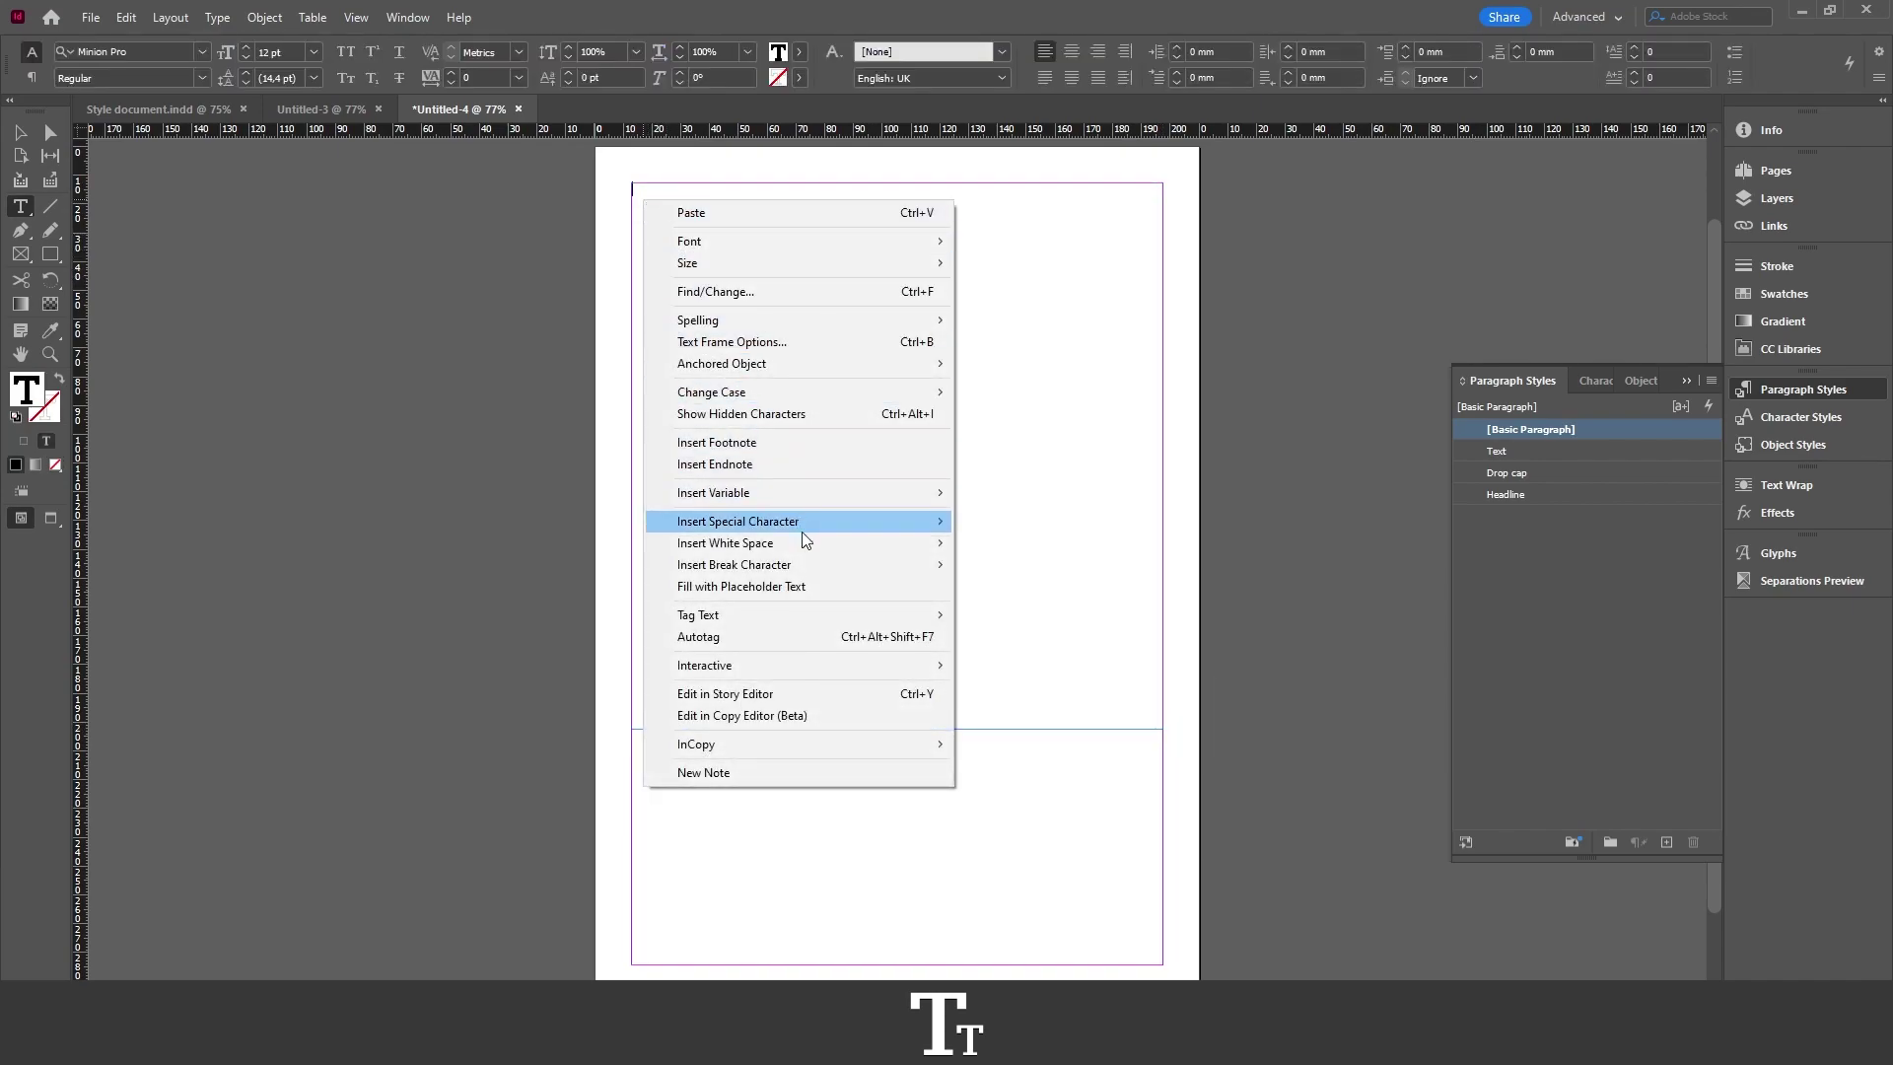
{"action": "left_click", "coordinate": [806, 588]}
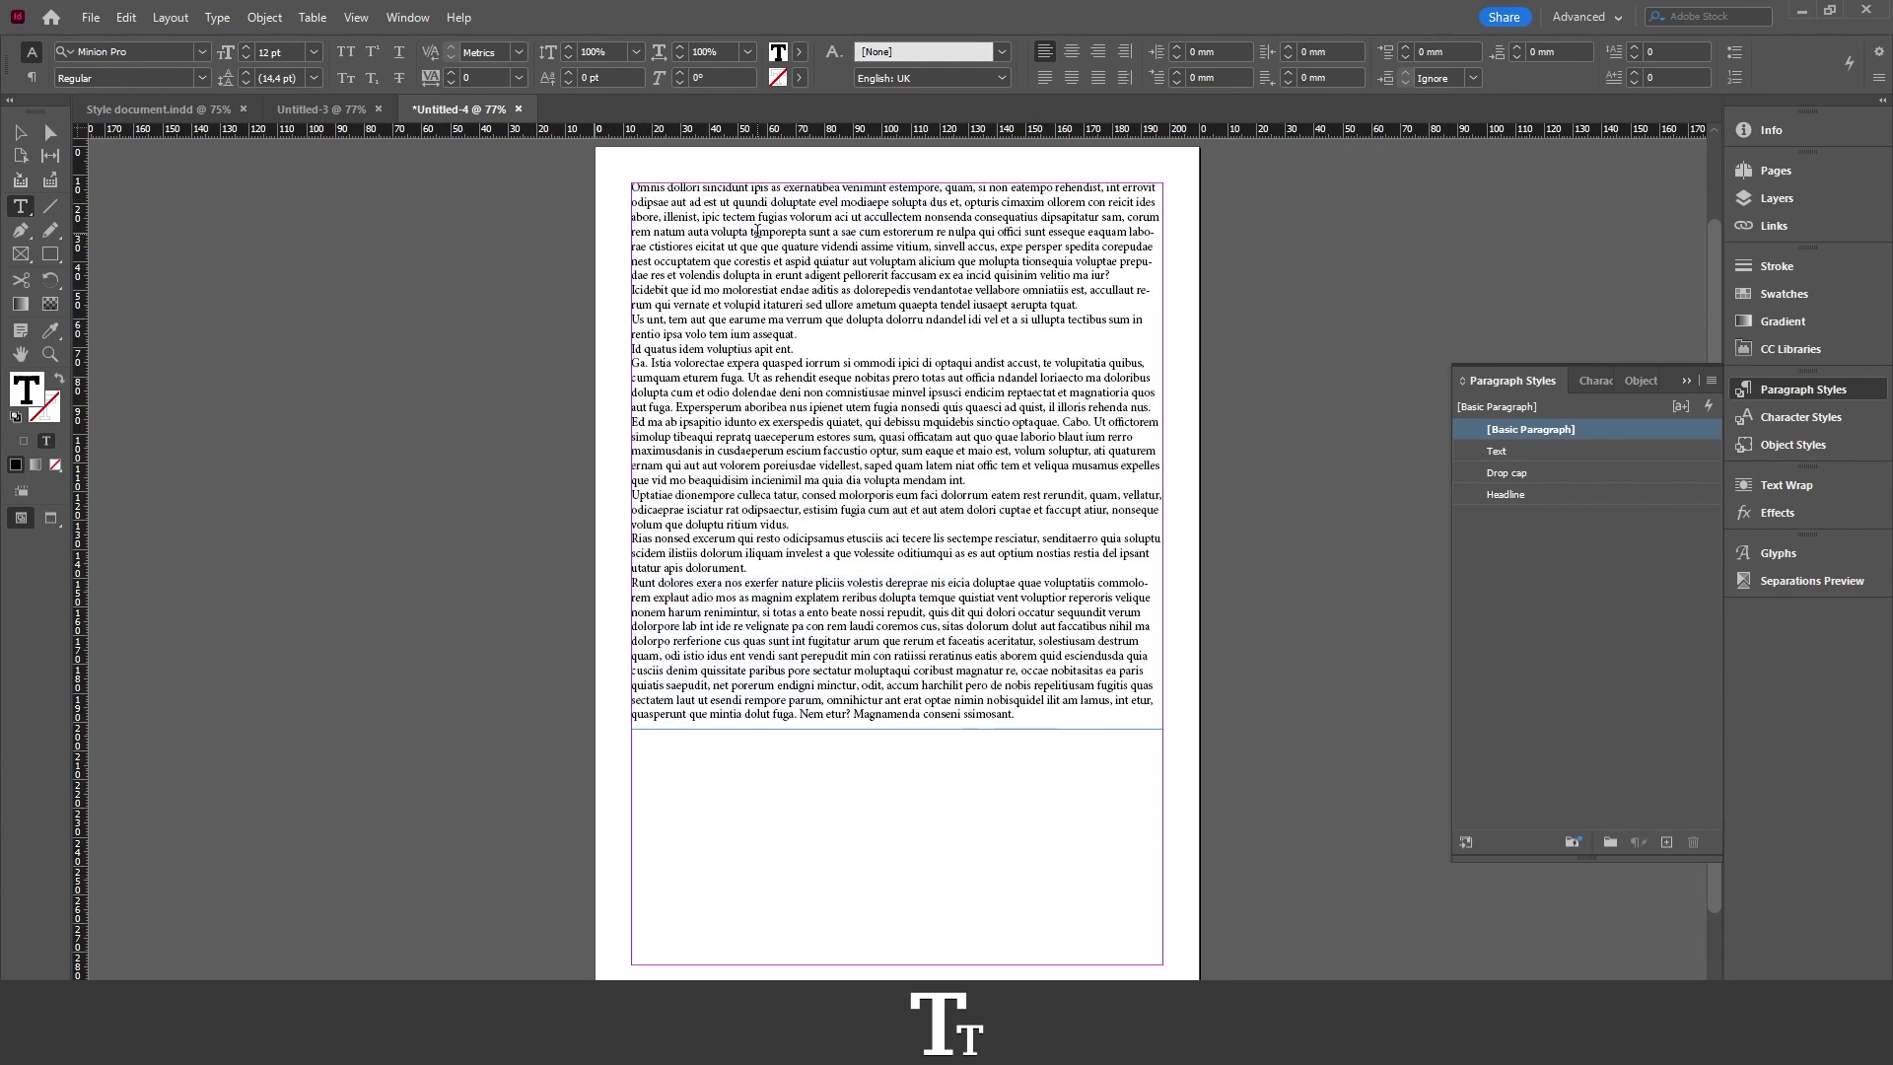
Try the Drop cap and Headline styles, then apply the Text paragraph style
{"action": "left_click", "coordinate": [1509, 449]}
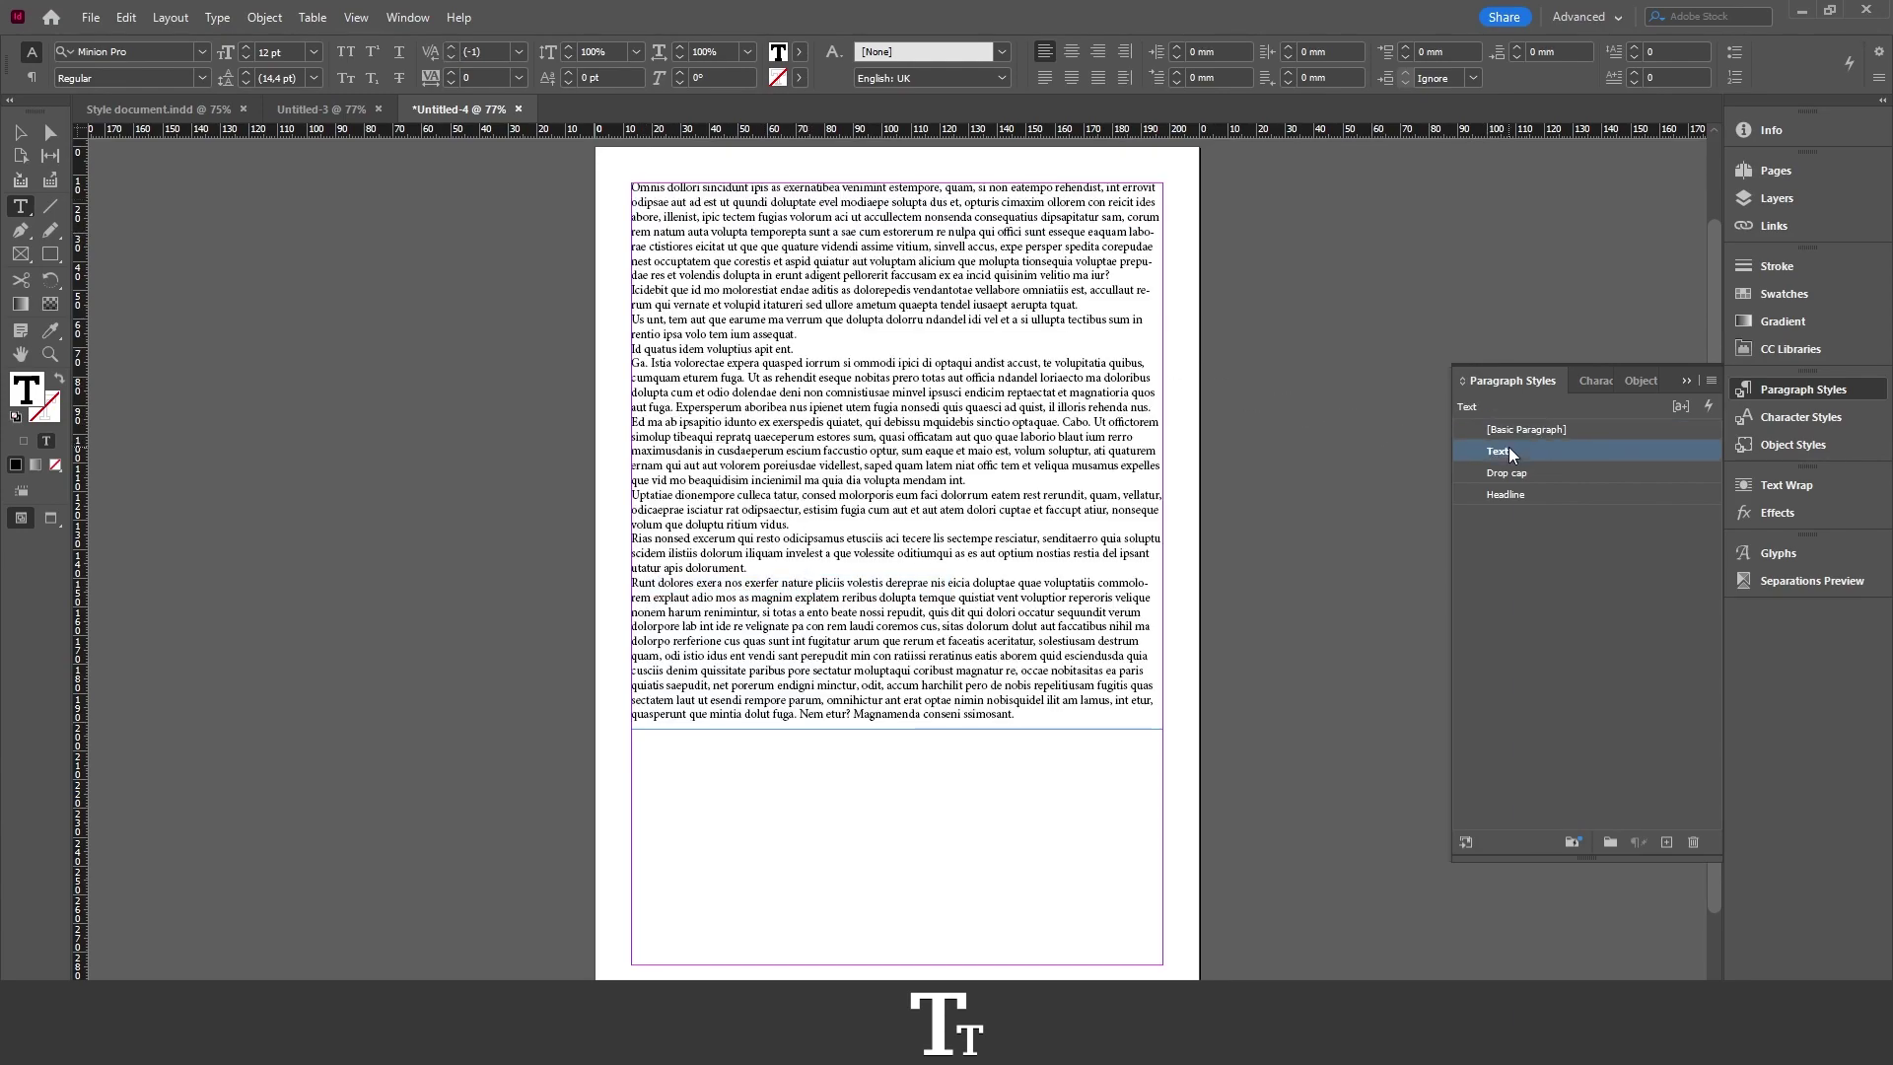
{"action": "left_click", "coordinate": [1517, 477]}
{"action": "left_click", "coordinate": [1528, 494]}
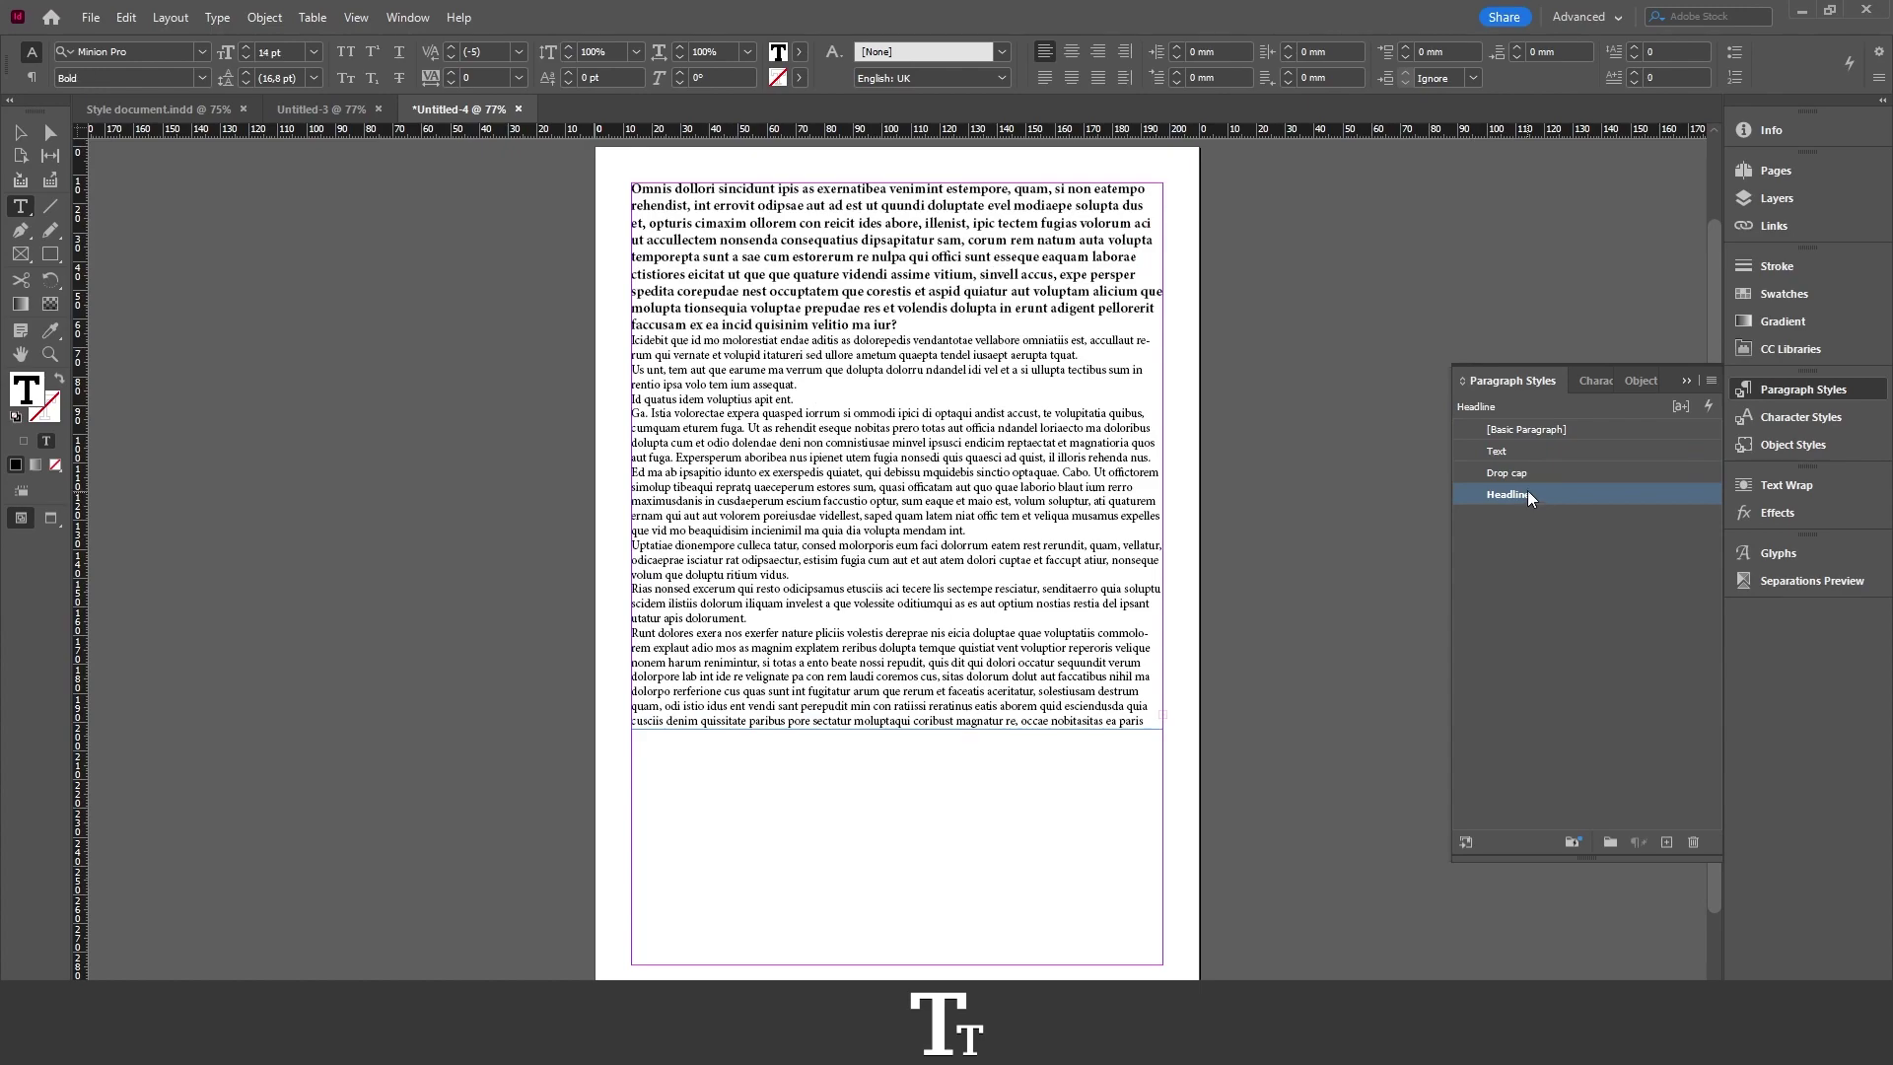
{"action": "left_click", "coordinate": [1529, 465]}
{"action": "left_click", "coordinate": [1529, 450]}
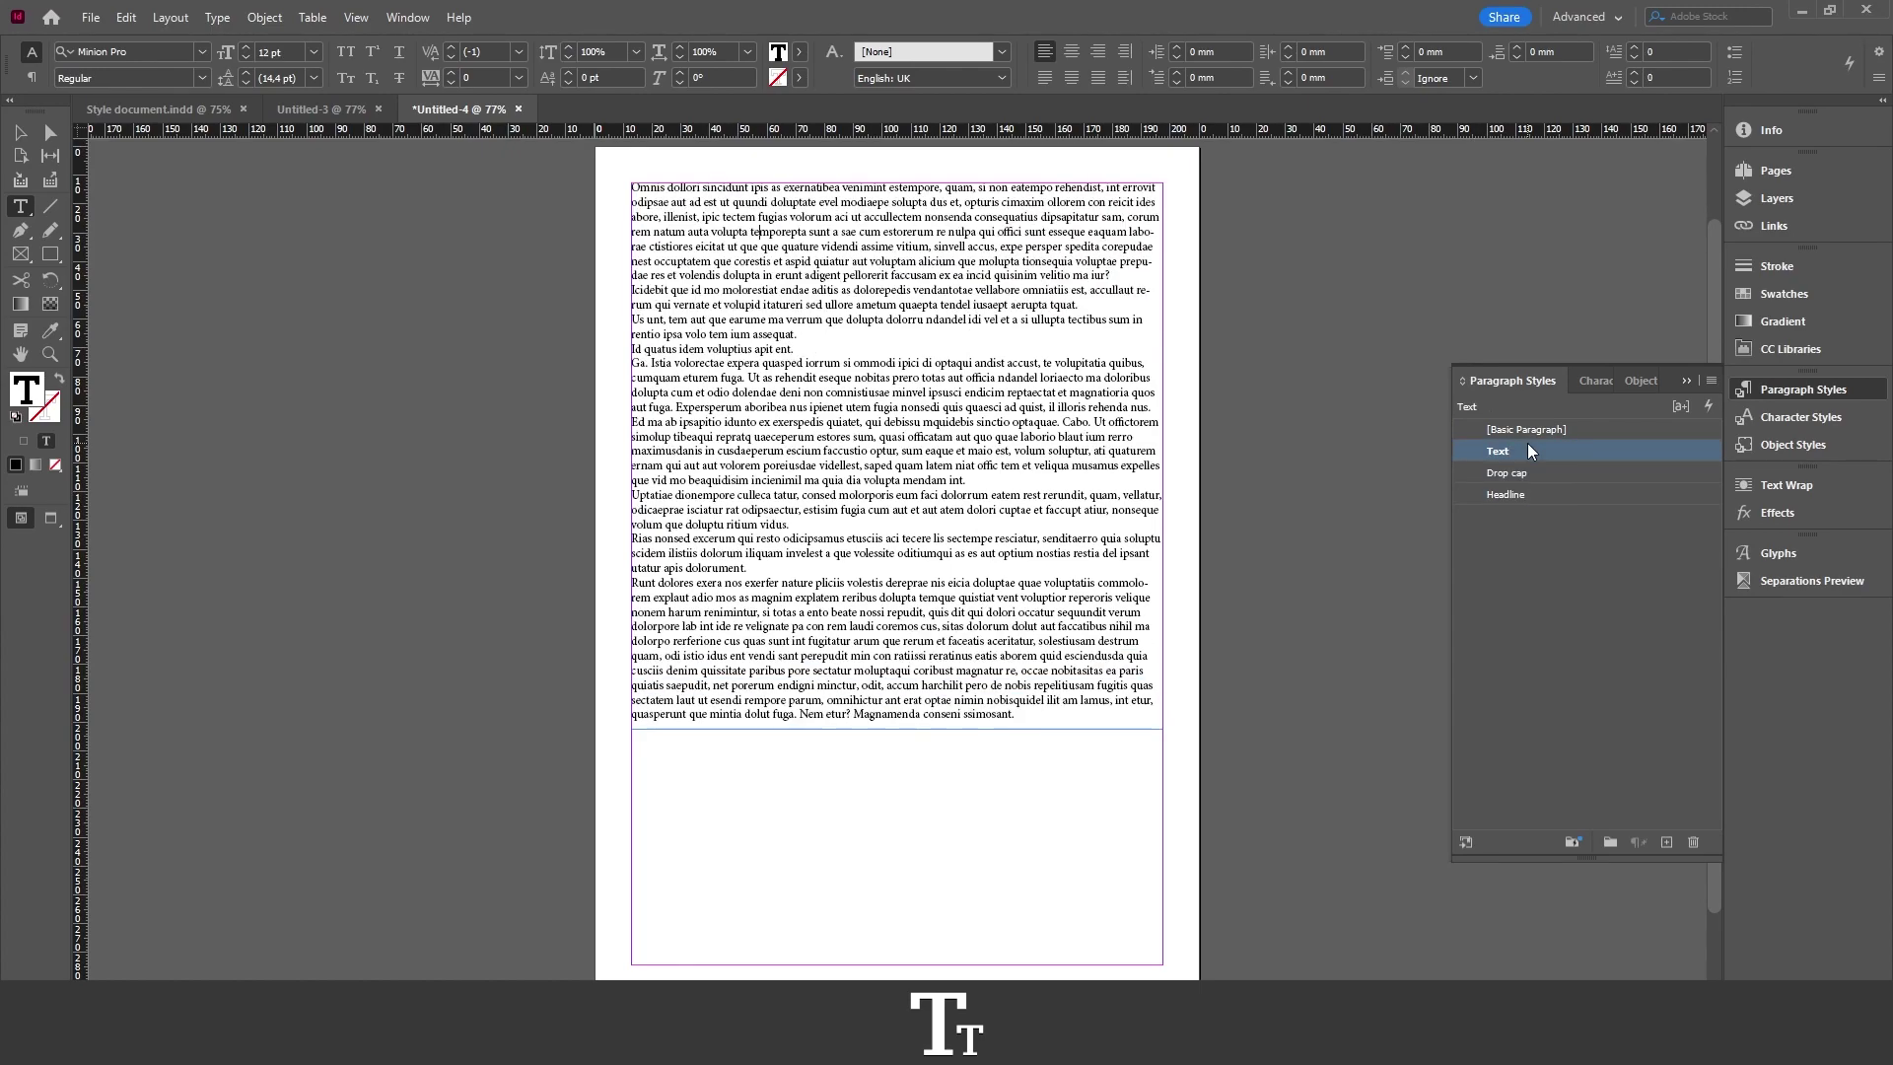
Review the Text style's settings without changes, then switch to Style document.indd
{"action": "key", "text": "Escape"}
{"action": "double_click", "coordinate": [1527, 452]}
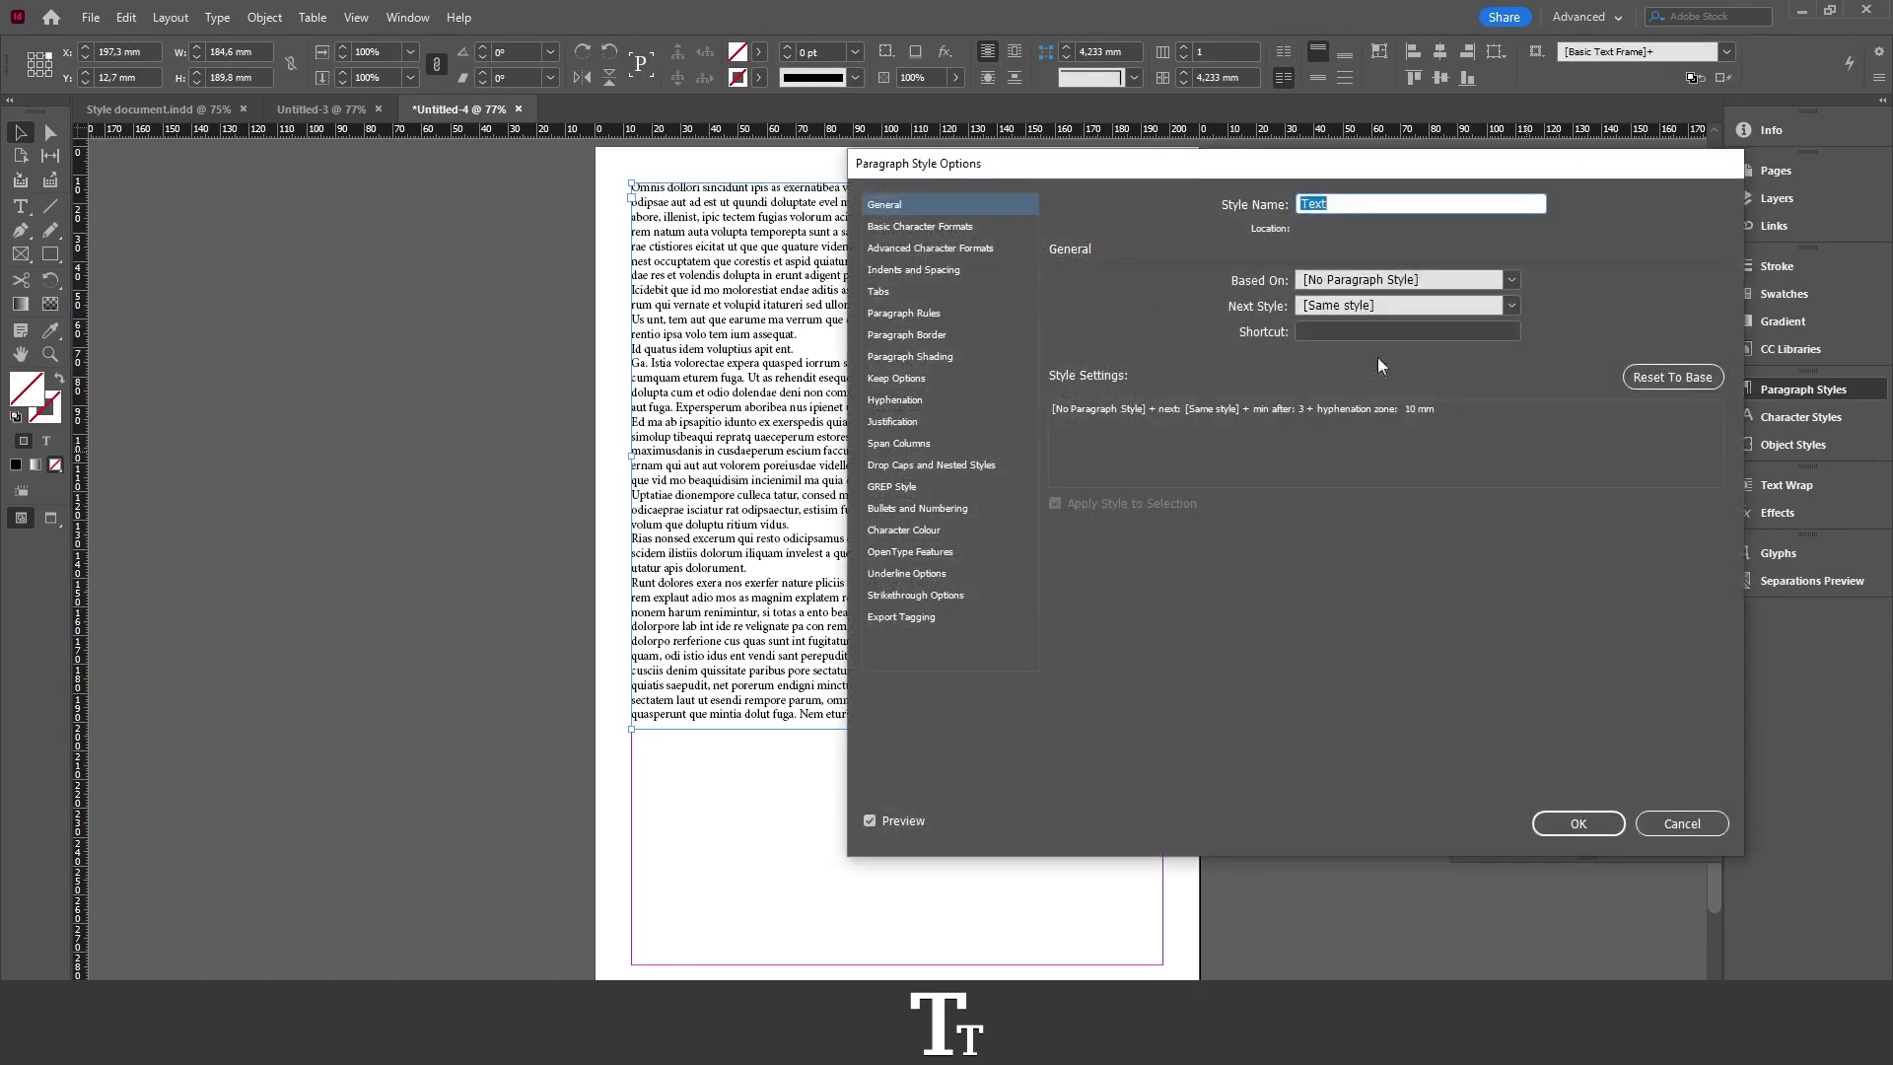
{"action": "left_click", "coordinate": [1708, 826]}
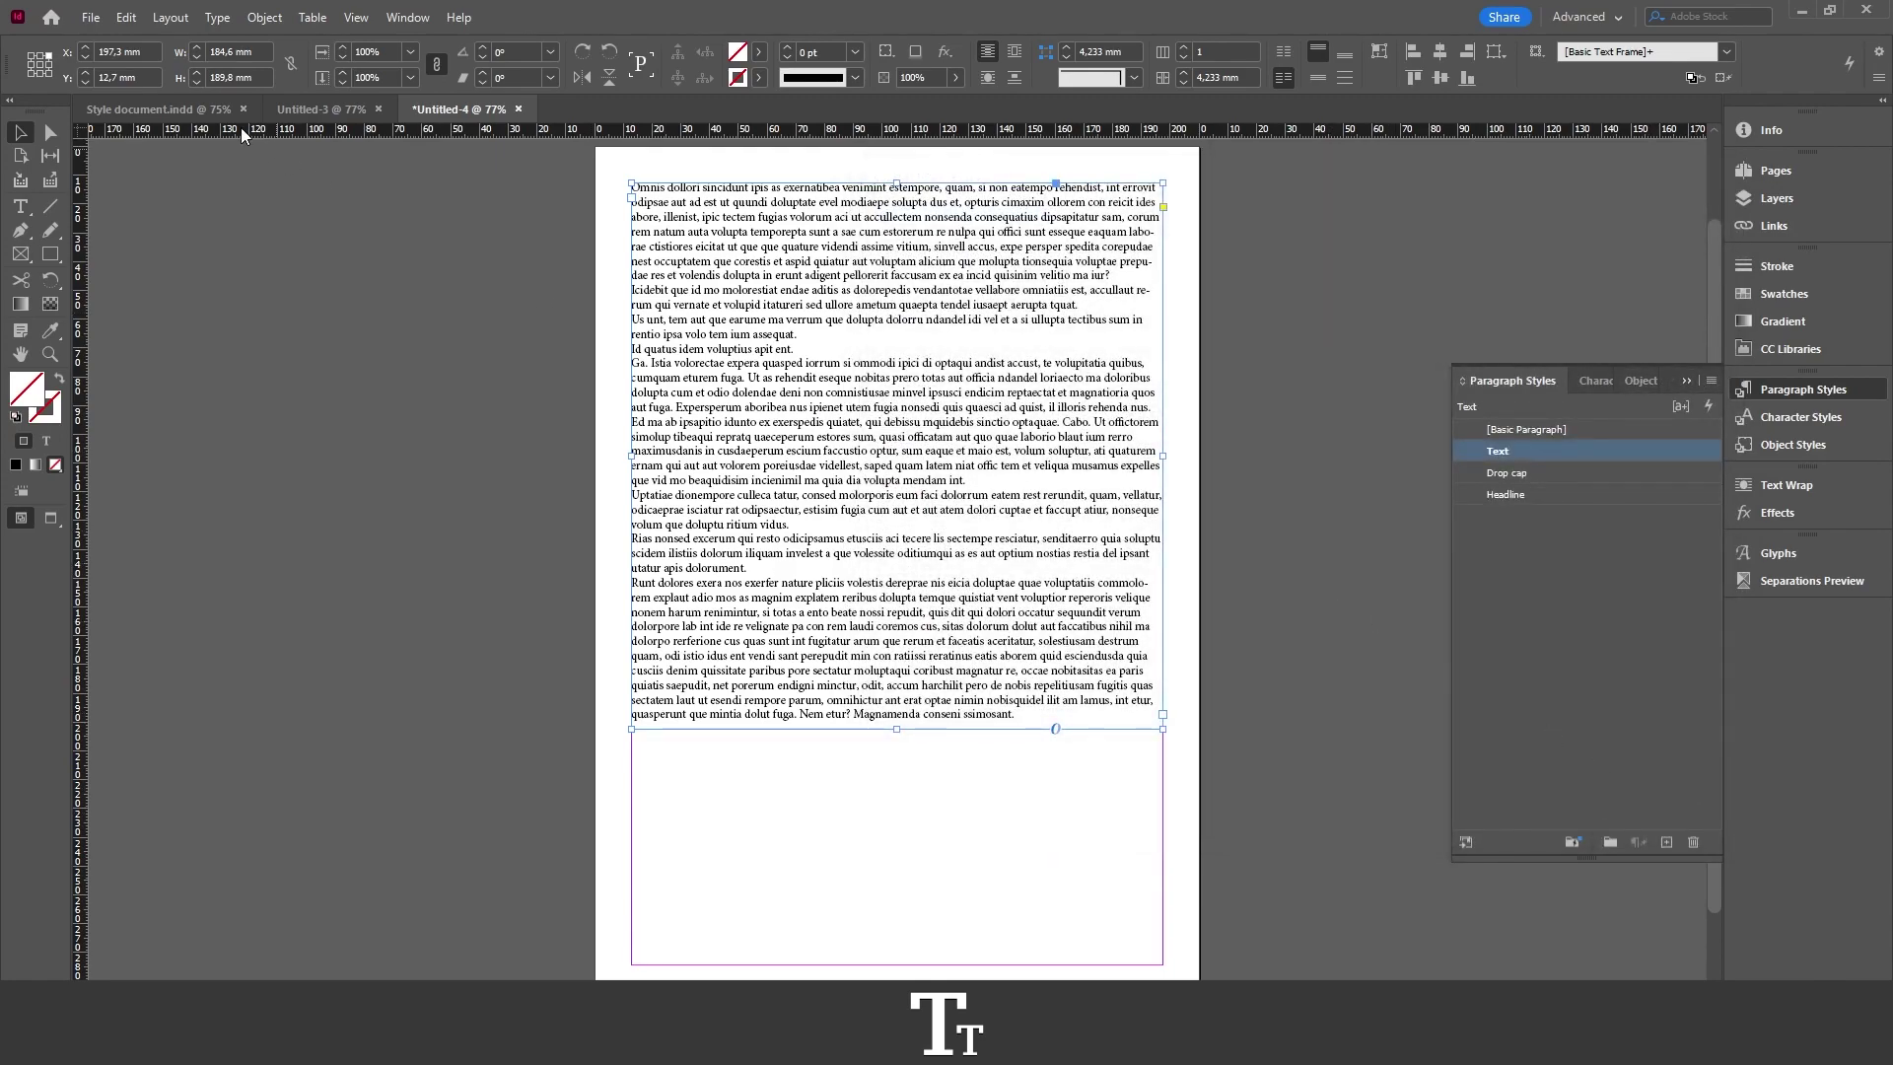
{"action": "left_click", "coordinate": [169, 102]}
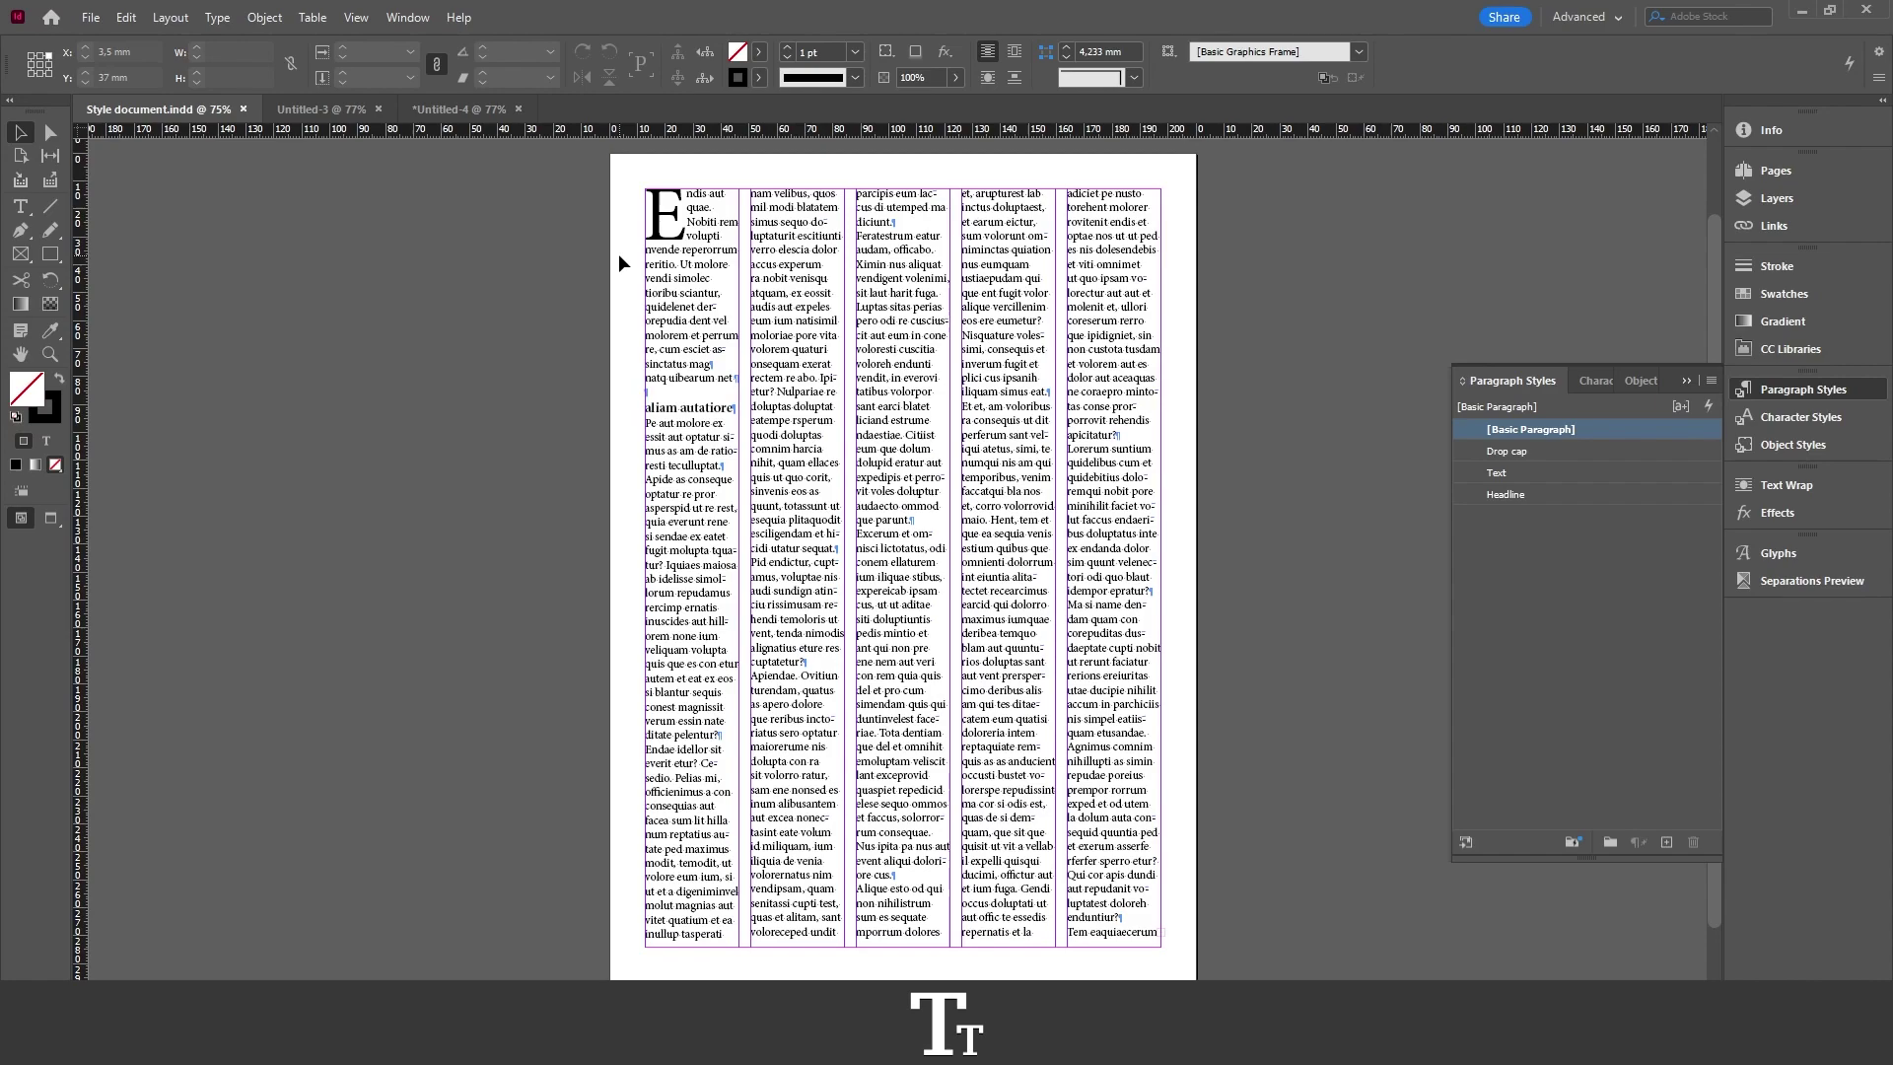
Switch back to Untitled-4 with its placeholder-filled text frame
{"action": "left_click", "coordinate": [459, 108]}
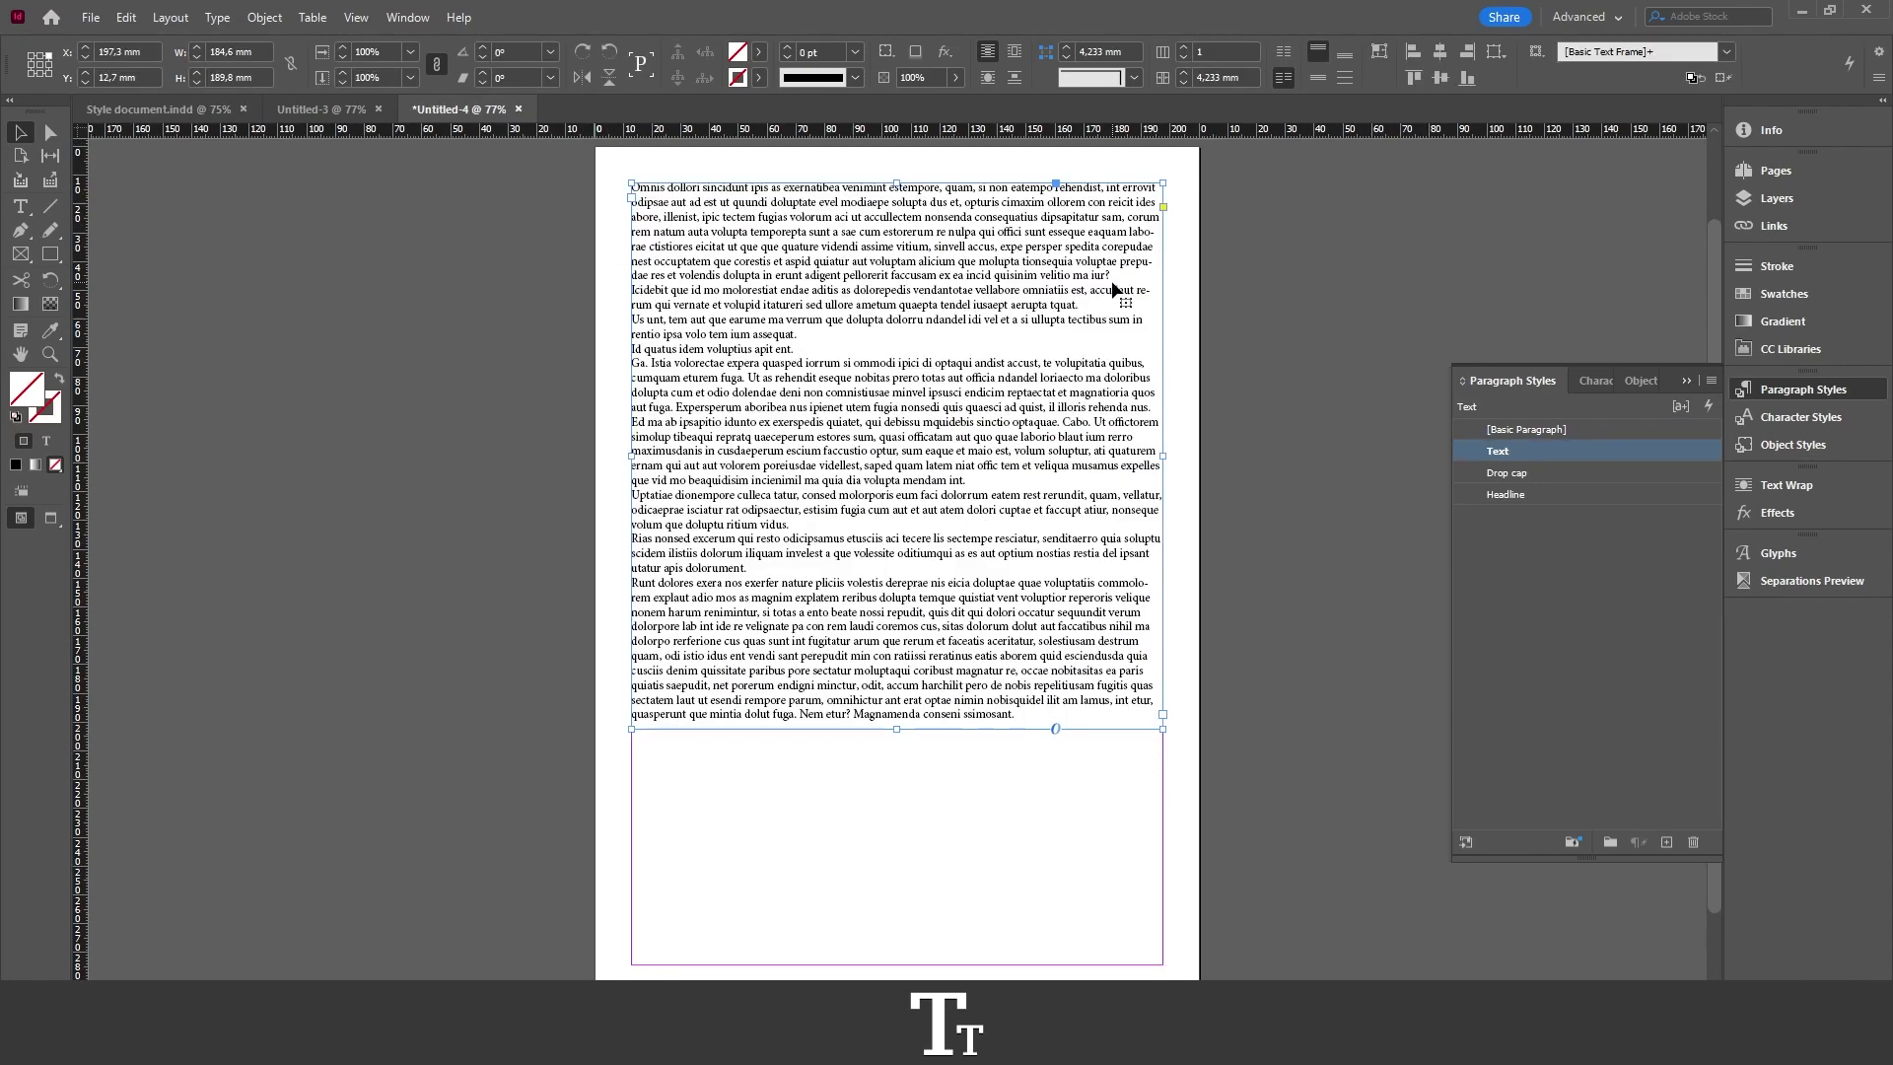